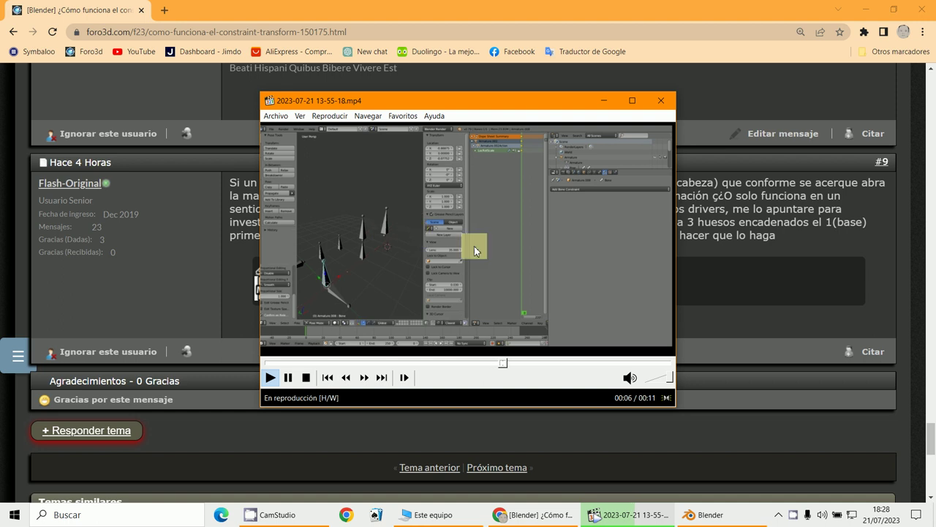
- Close the forum video, switch to Blender, and delete the default cube from the scene in front view
click(660, 100)
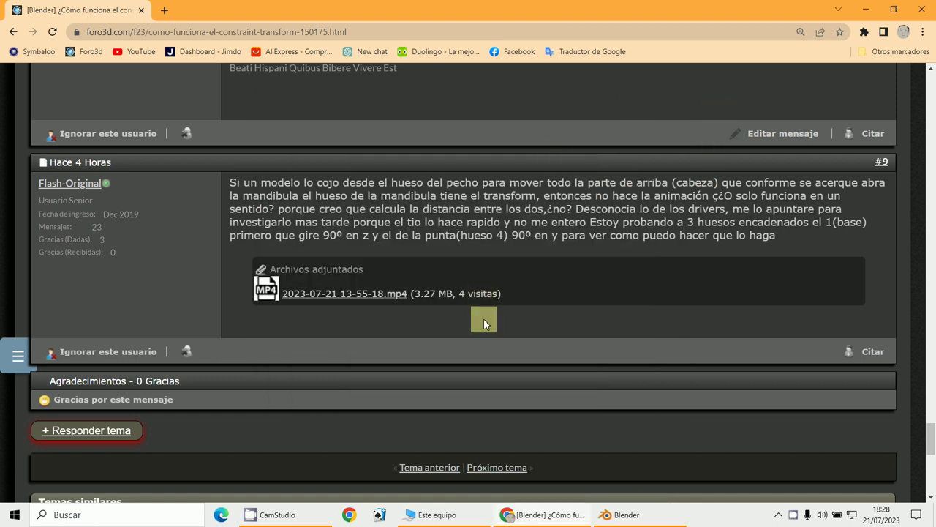
click(655, 517)
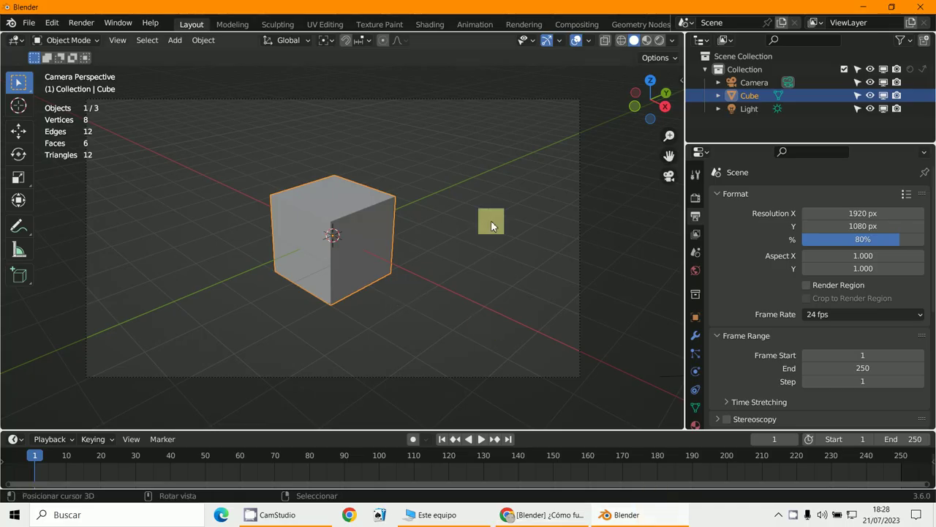
key(KP_1)
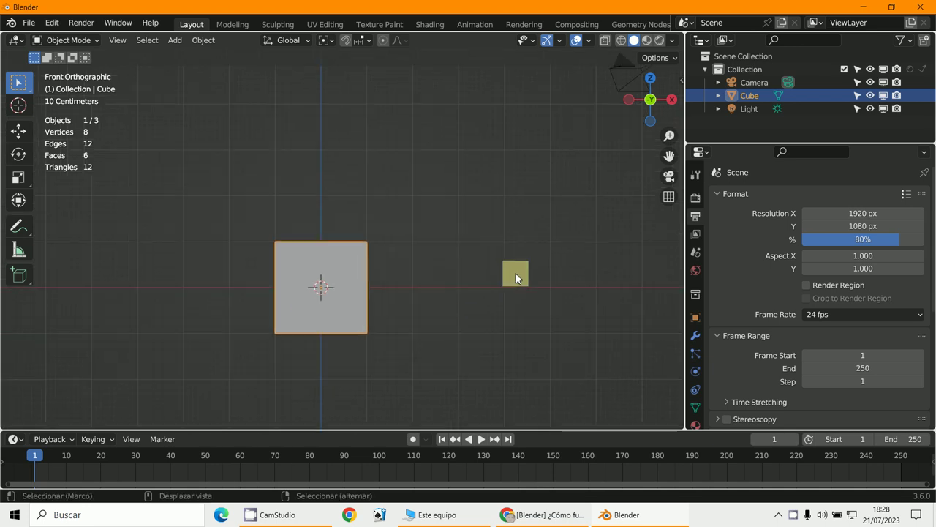
key(x)
click(307, 273)
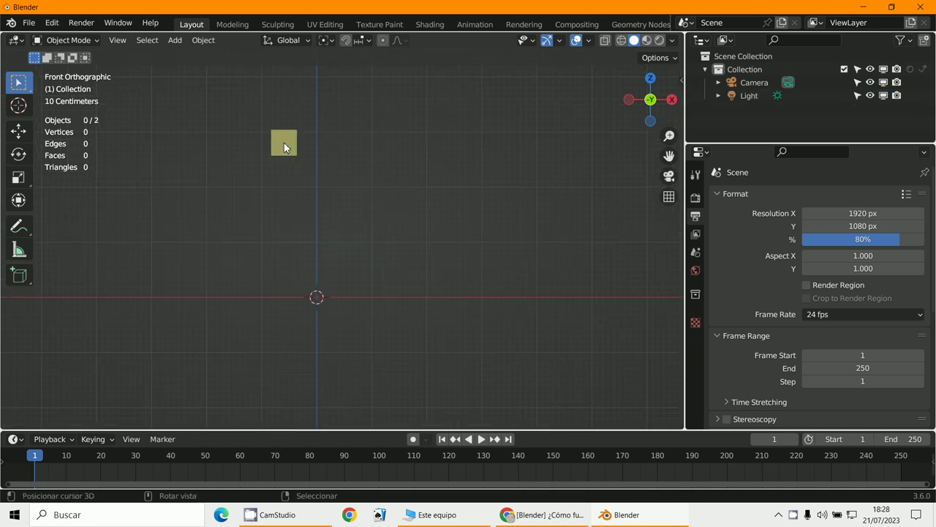
- Add a single-bone armature at the world origin
click(175, 40)
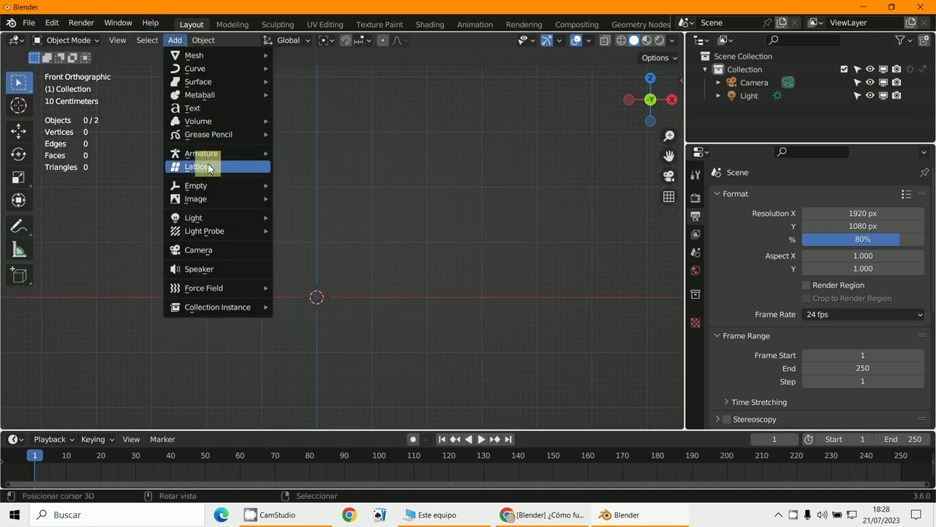
mouse_move(209, 155)
click(299, 158)
scroll(328, 290, down, 3)
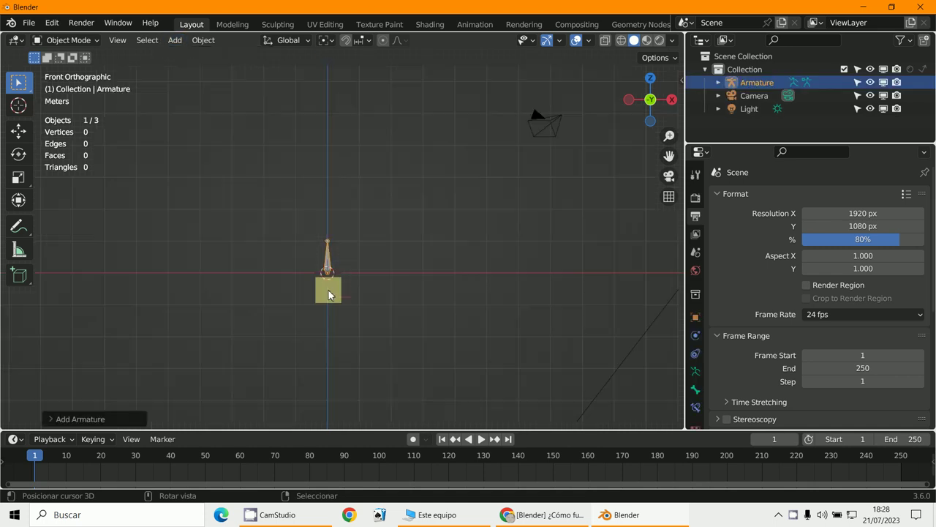
- In Edit Mode, duplicate the bone three times upward along Z to form a vertical stack of four separate, evenly spaced bones
click(66, 40)
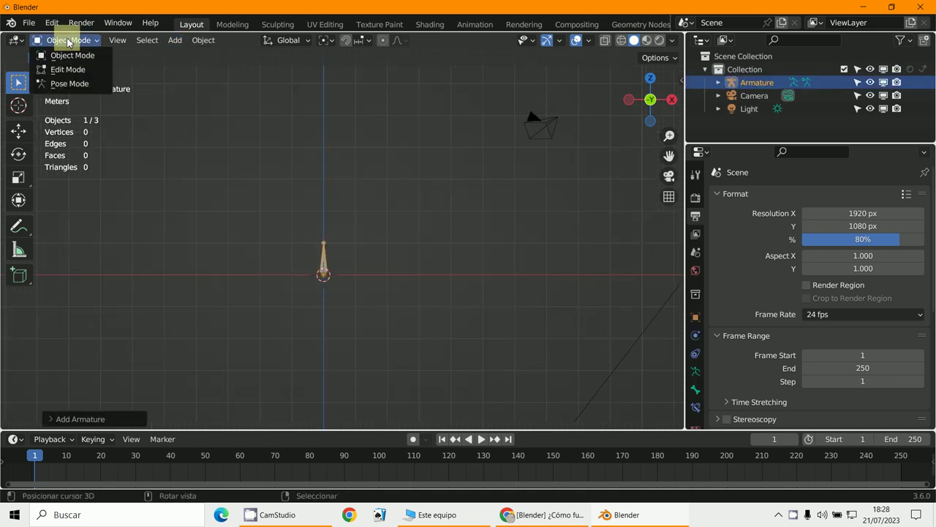
click(63, 66)
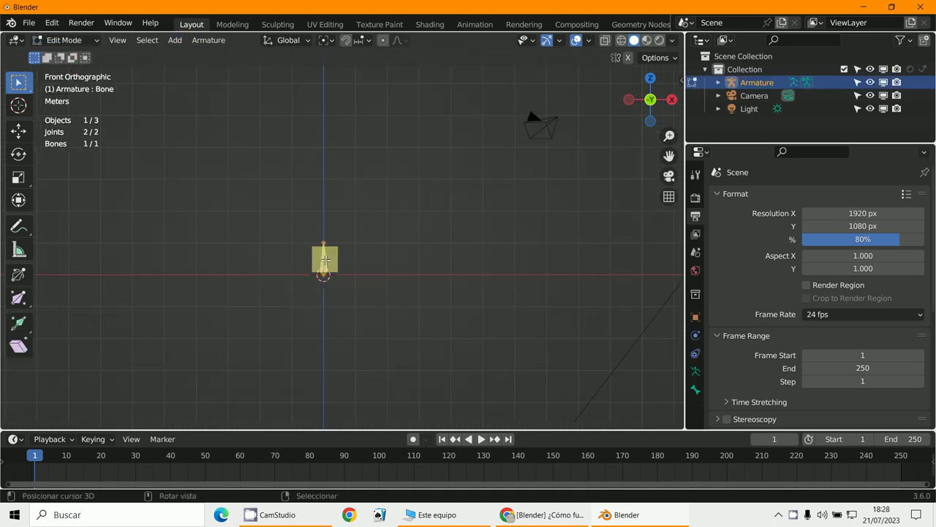
shift+middle_drag(326, 260, 330, 279)
key(shift+d)
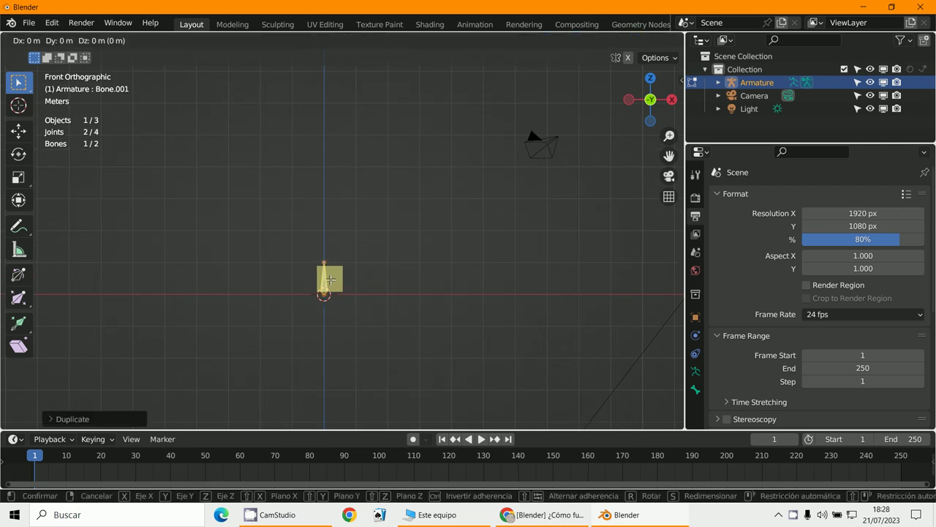
key(z)
click(331, 233)
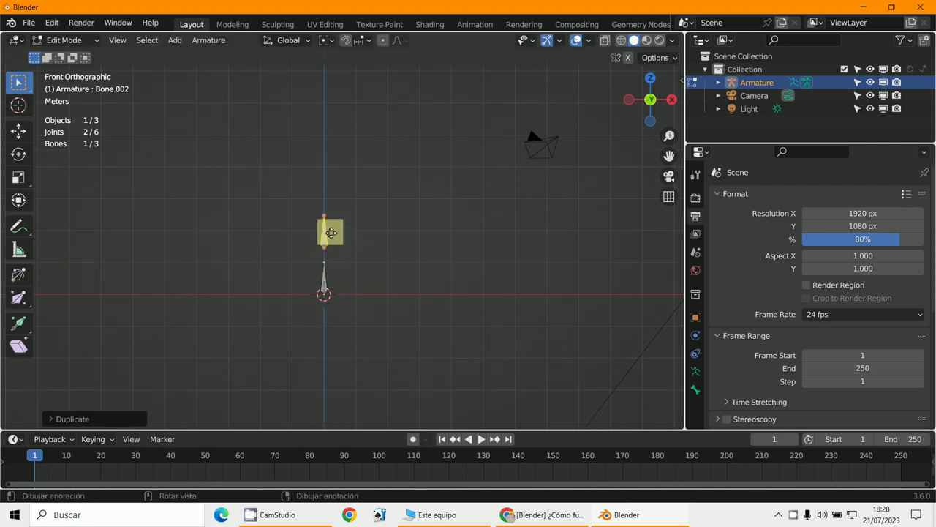
key(g)
key(z)
click(329, 187)
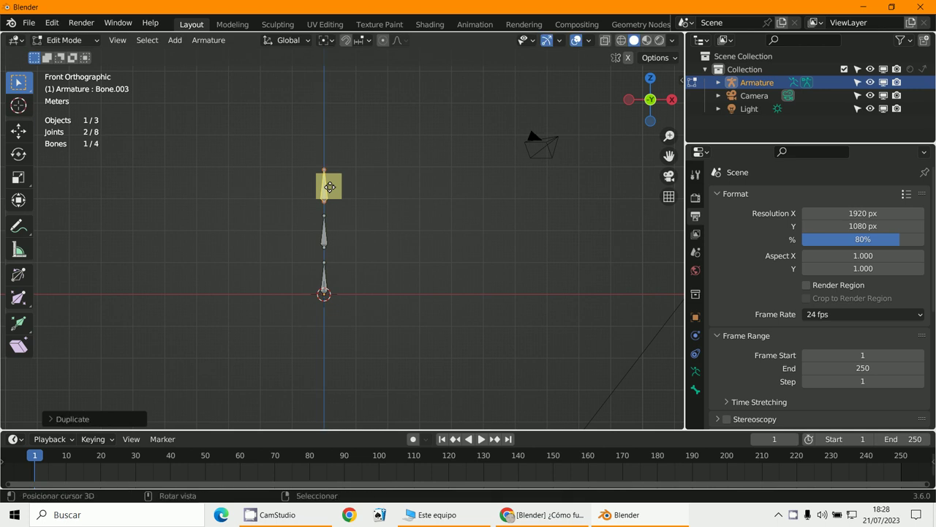
key(z)
click(330, 142)
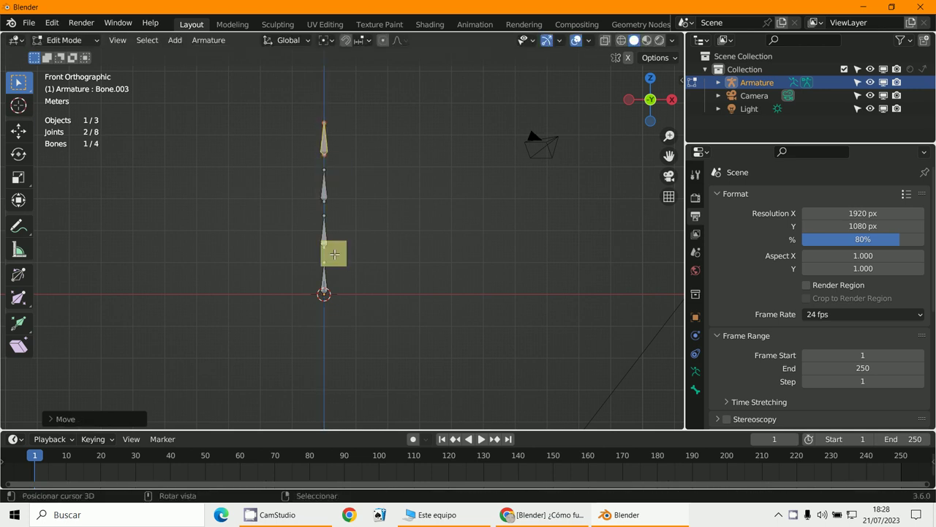
- Duplicate the bone at the origin and place the copy below it along the Z axis
click(325, 281)
key(shift+d)
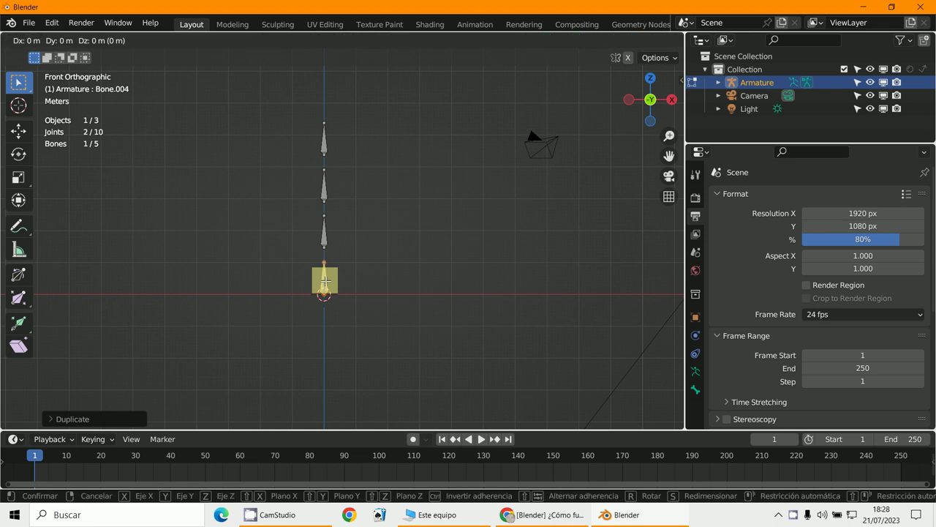
key(z)
click(314, 341)
middle_drag(357, 330, 320, 317)
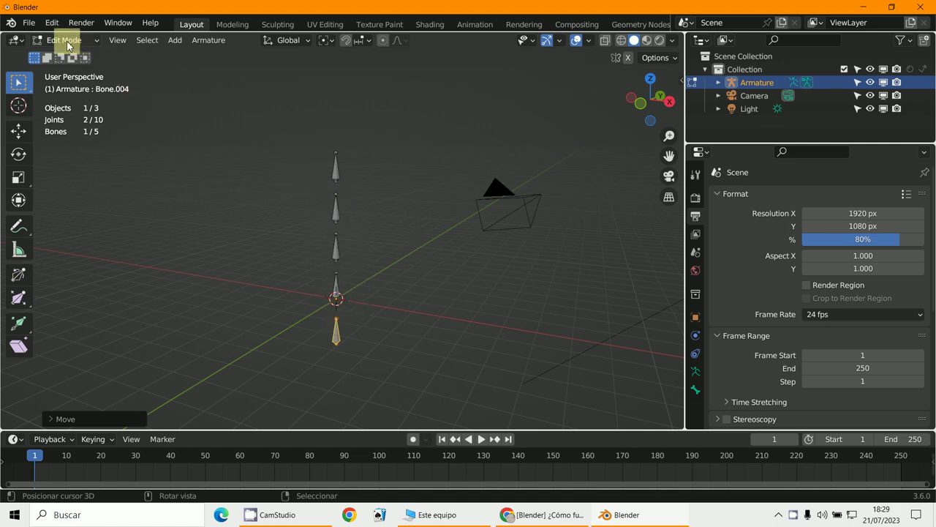
- Parent the four upper bones to the lowest bone with Keep Offset
click(336, 165)
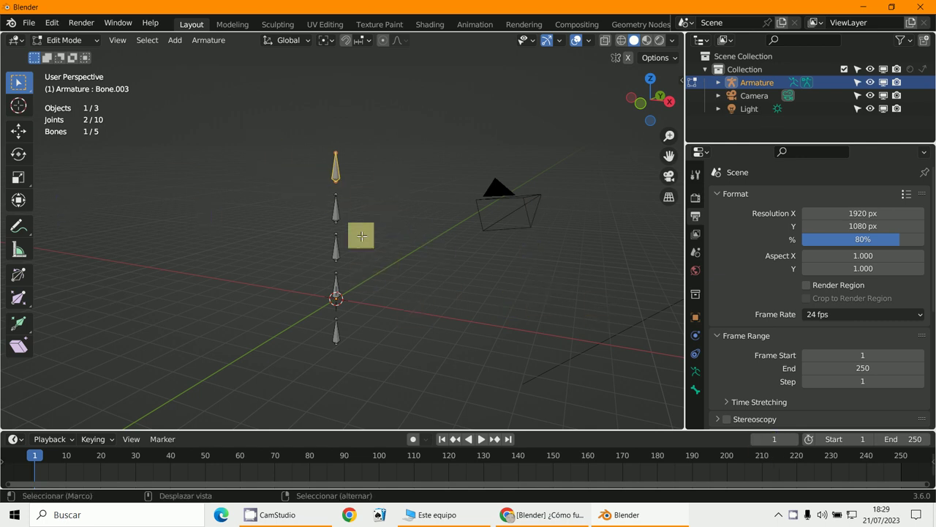
shift+click(331, 209)
shift+click(335, 250)
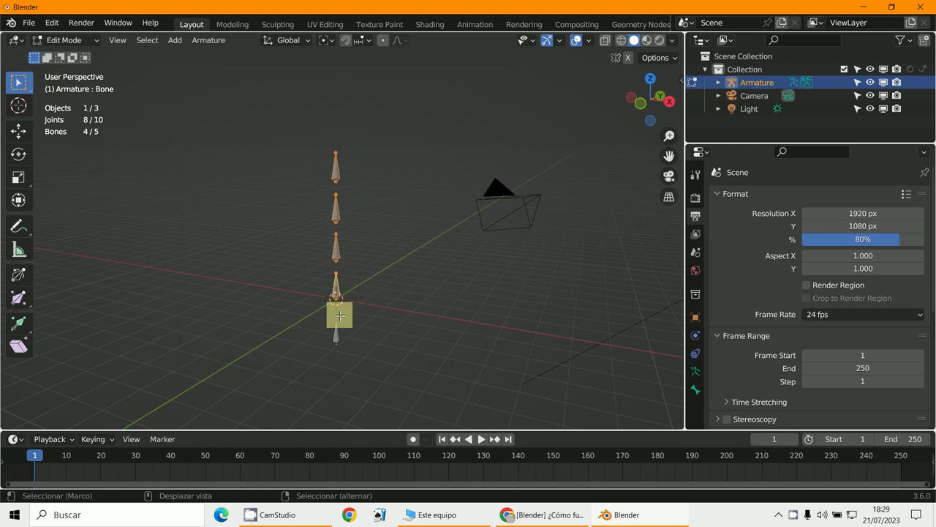
shift+click(335, 335)
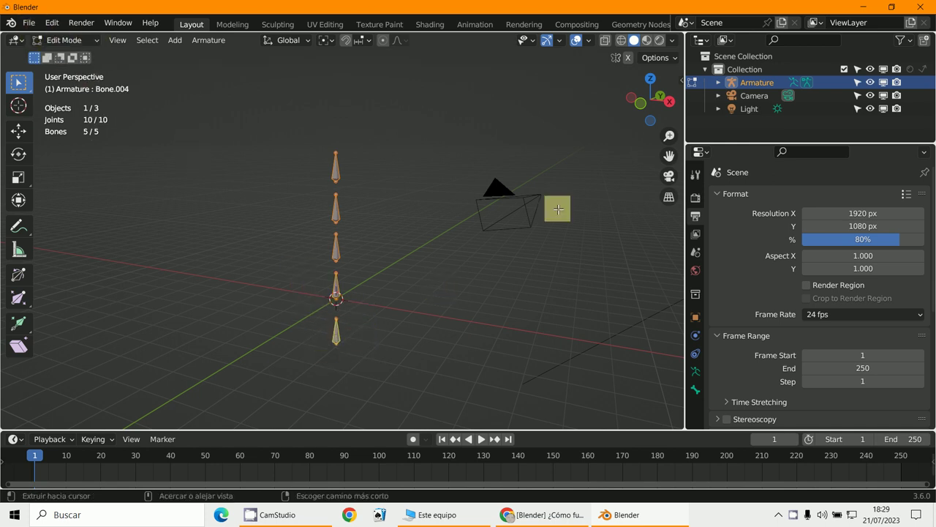
key(ctrl+p)
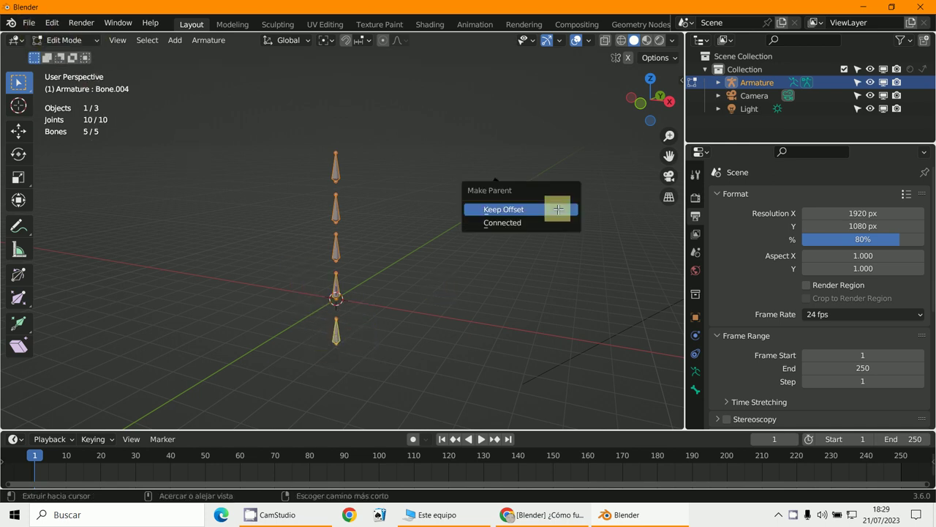
click(504, 210)
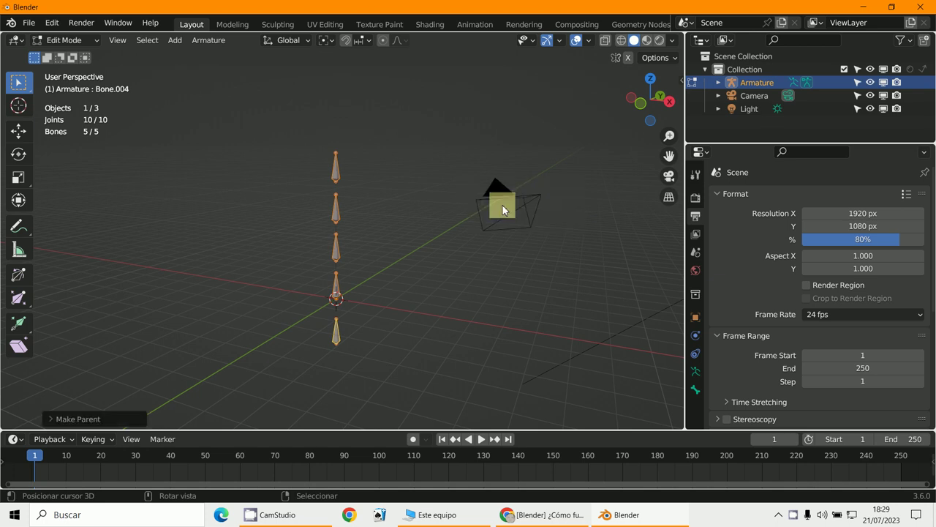
- Switch the armature to Pose Mode and test the parenting by moving the lowest bone and individual upper bones, cancelling each move
click(69, 41)
click(70, 83)
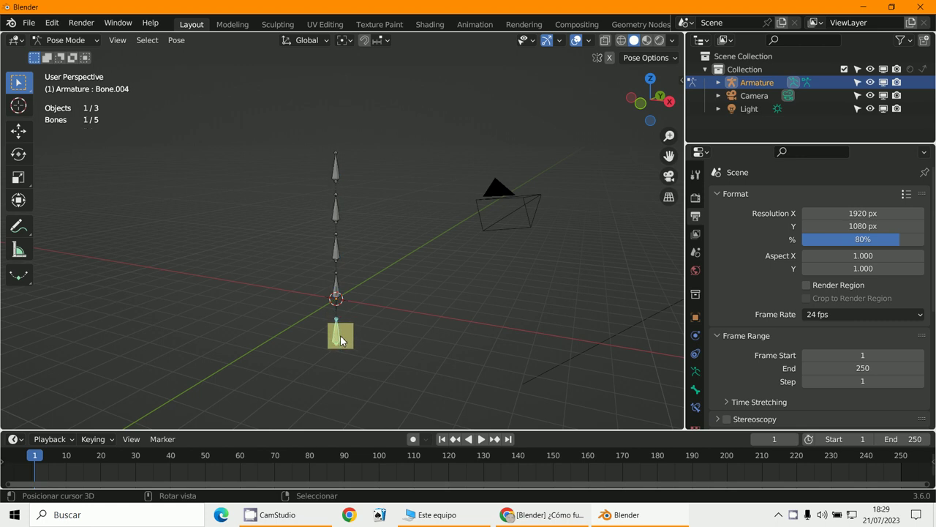
key(g)
key(Escape)
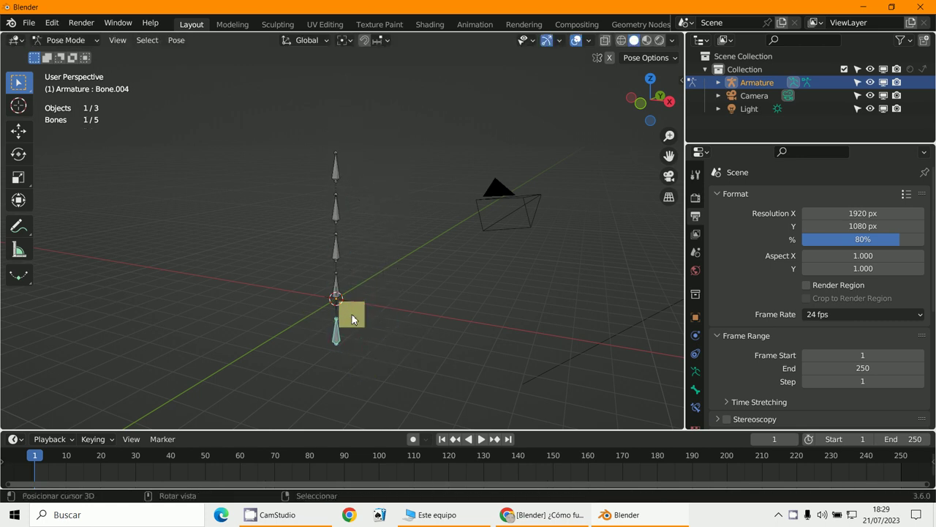
click(337, 249)
key(g)
key(Escape)
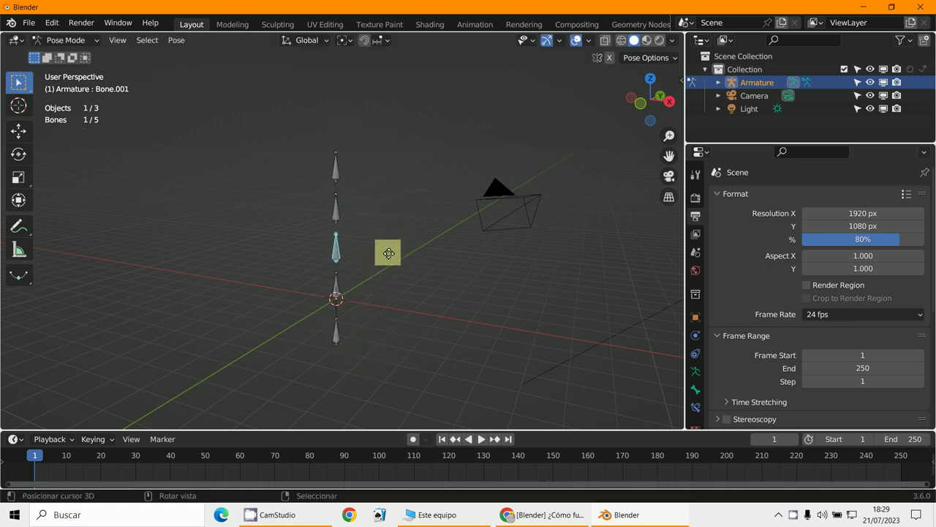
key(g)
key(Escape)
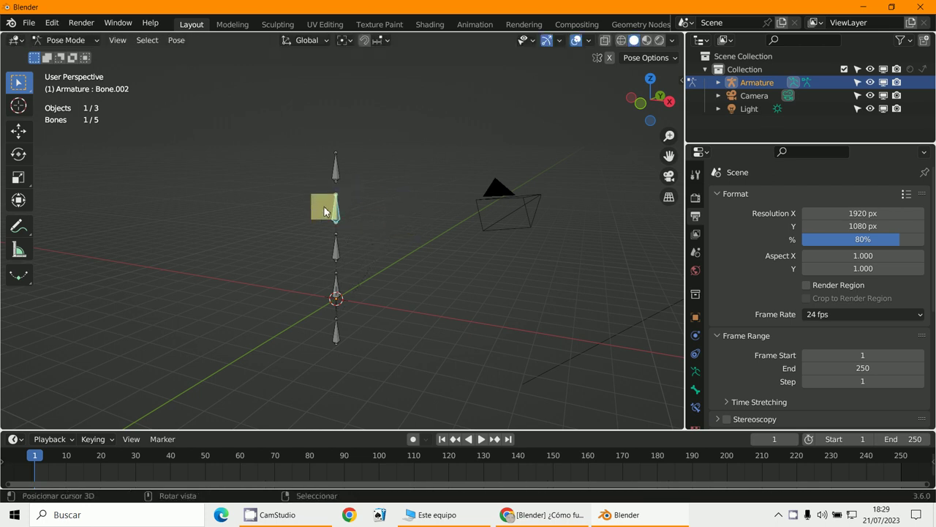
- Rename the lowest bone of the armature as base
key(KP_1)
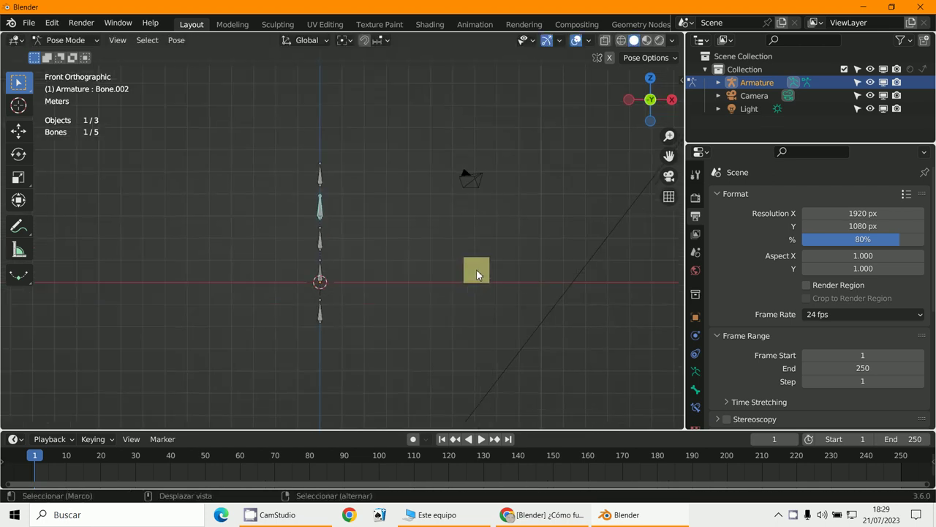
scroll(416, 295, up, 3)
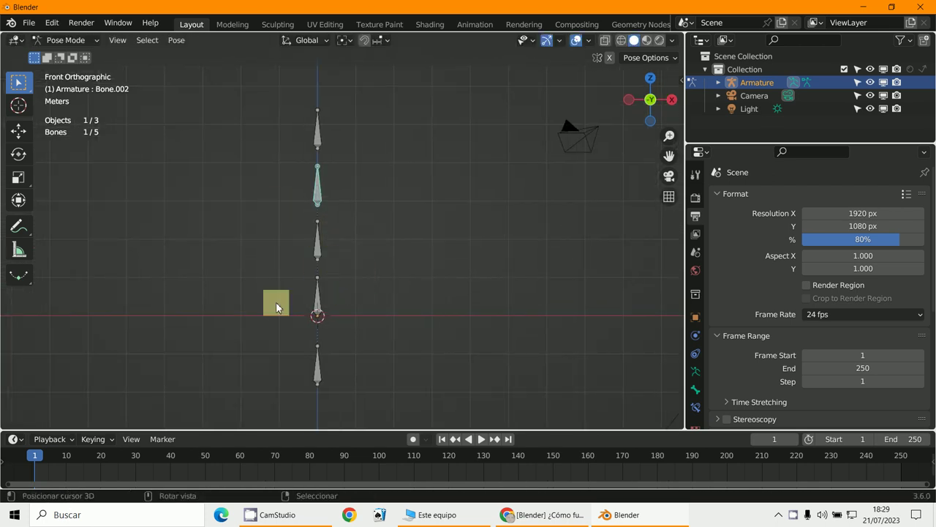
key(F2)
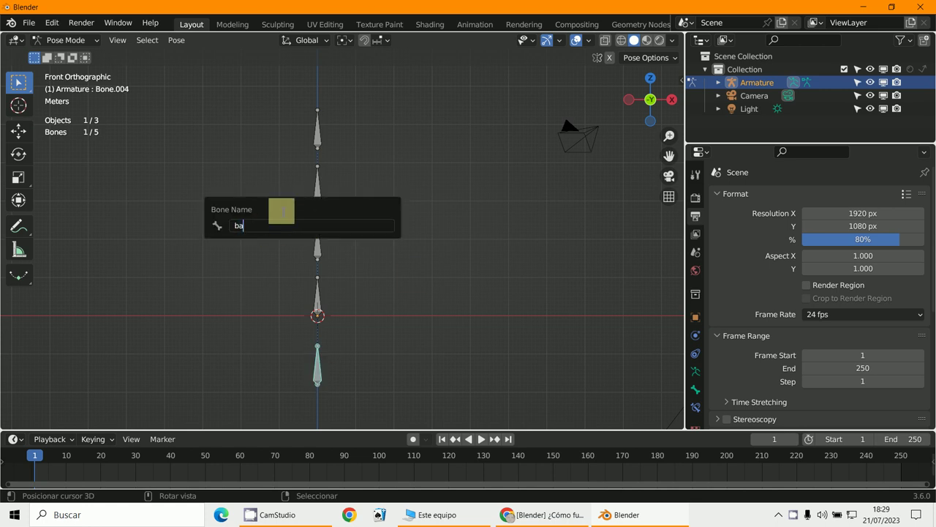
key(Return)
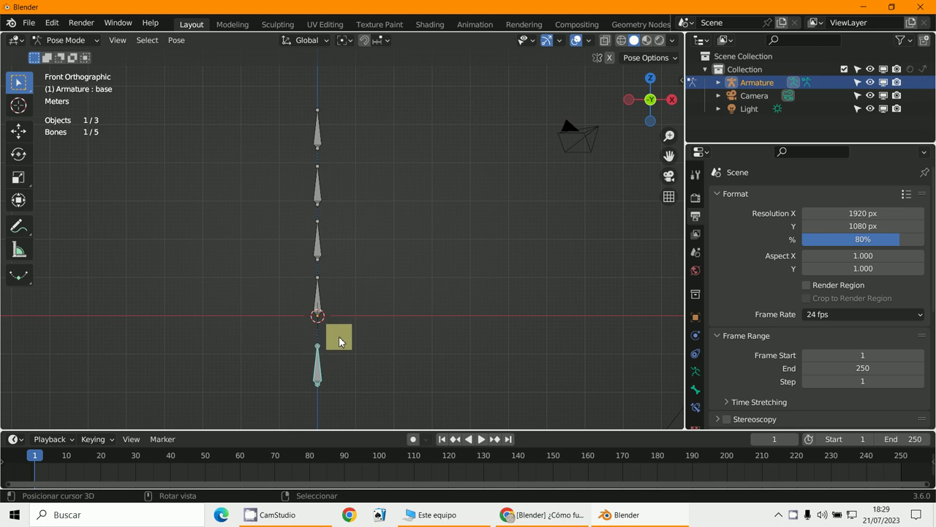
- Rename the bone at the origin and name the bone directly above it 02
key(F2)
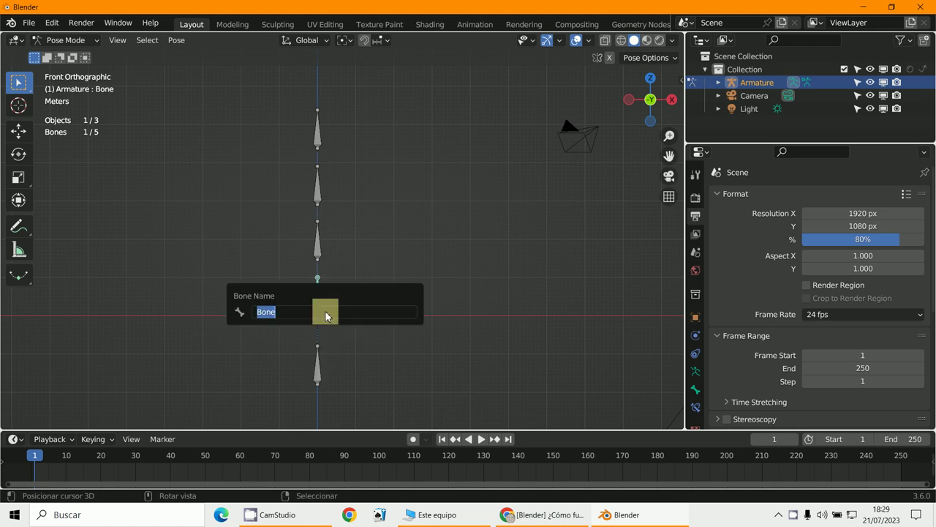
key(Return)
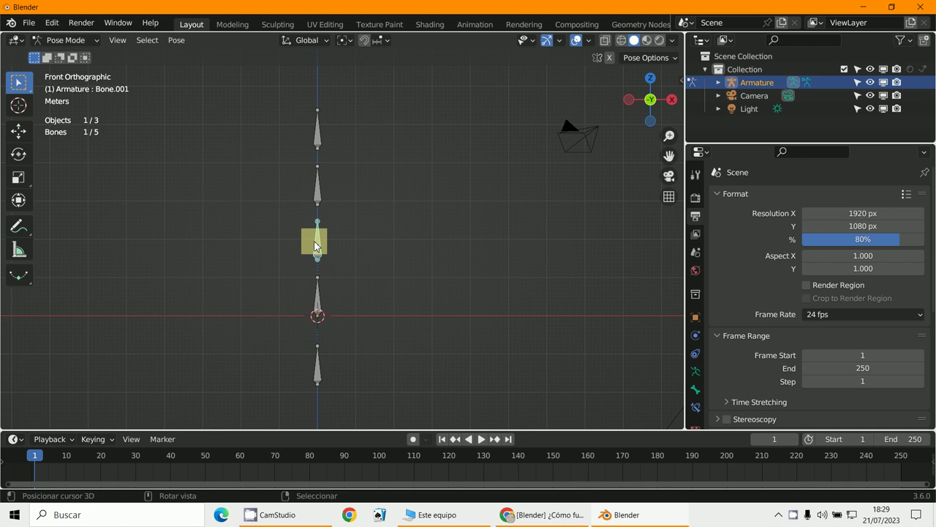
key(F2)
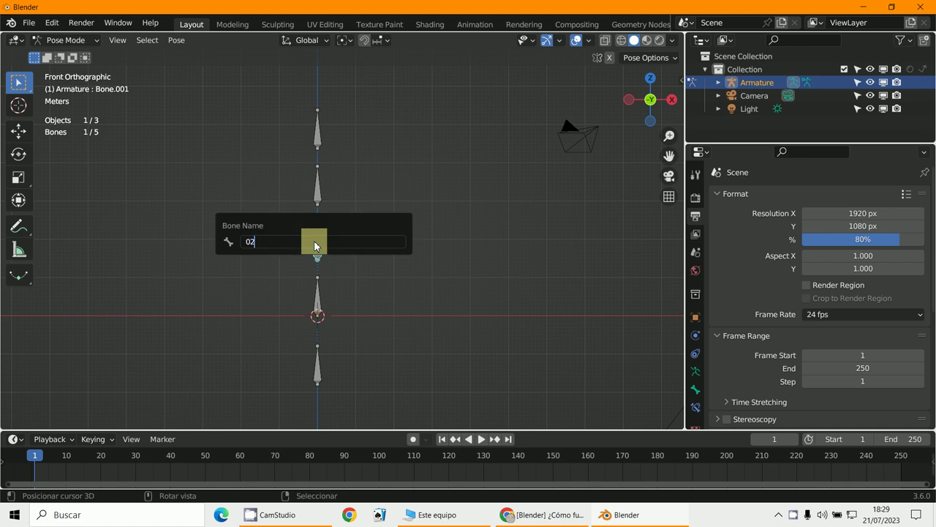
key(Return)
- Rename the second-highest bone as 03 and the topmost bone as 04
scroll(315, 245, up, 1)
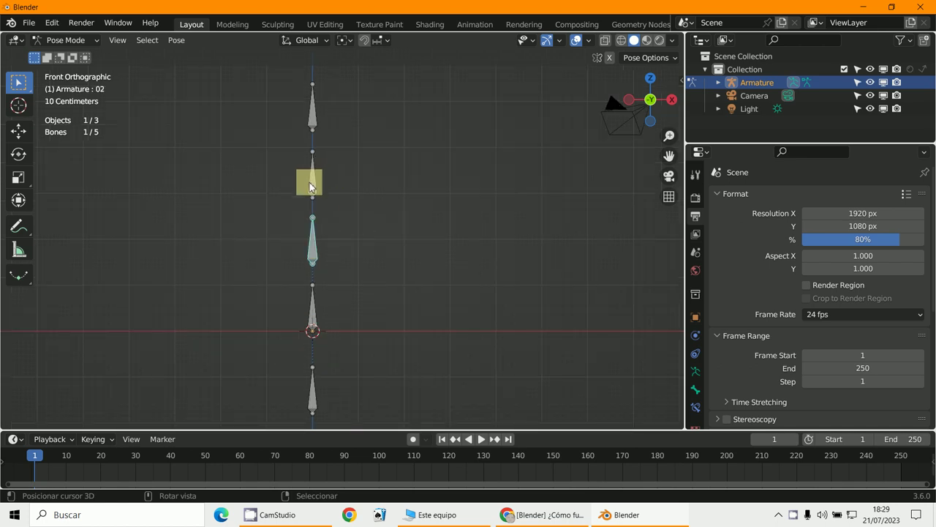
key(F2)
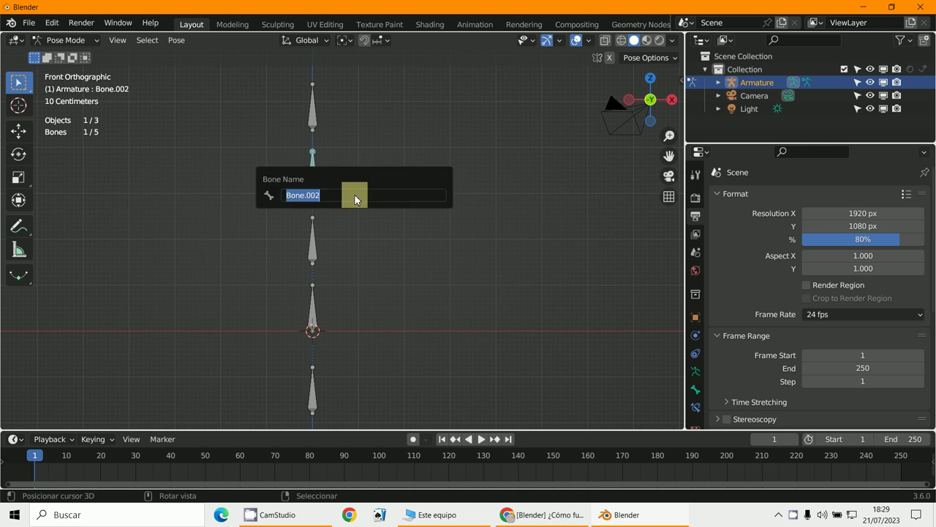
text(03)
key(Return)
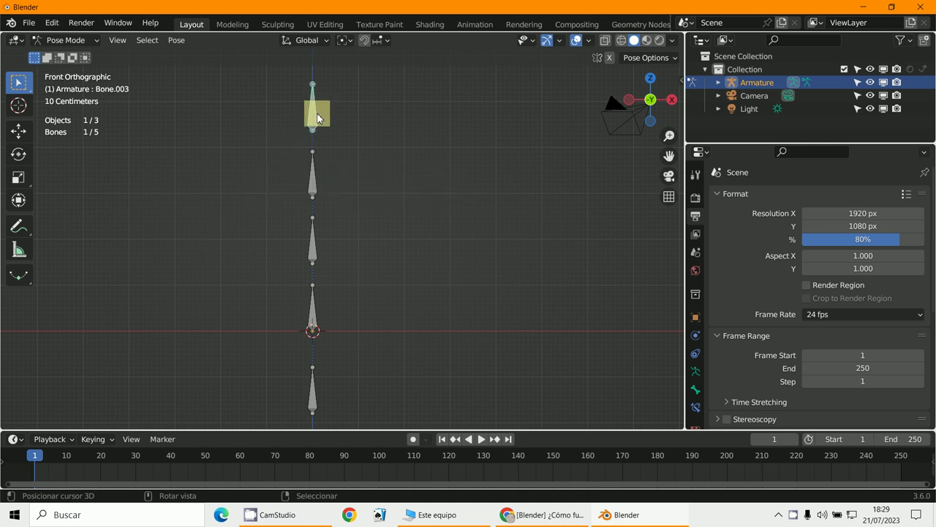
key(F2)
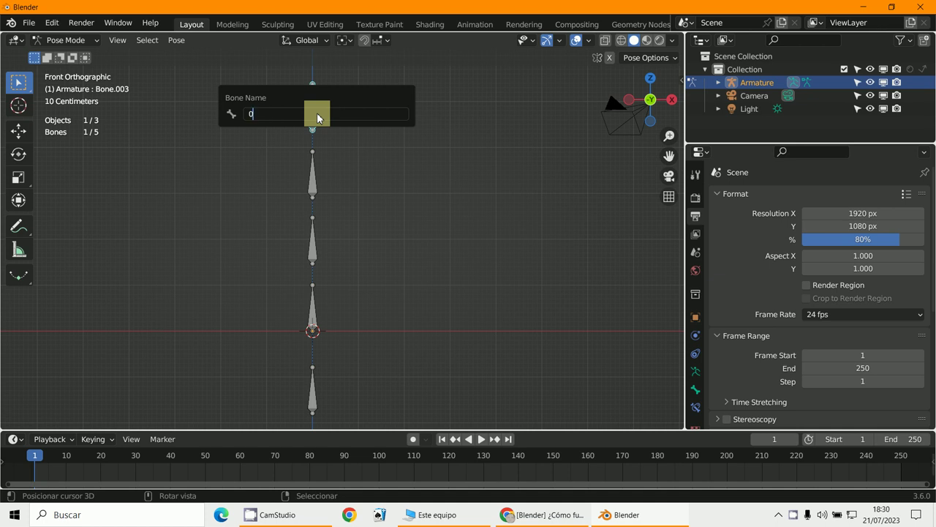
text(04)
key(Return)
scroll(424, 190, down, 2)
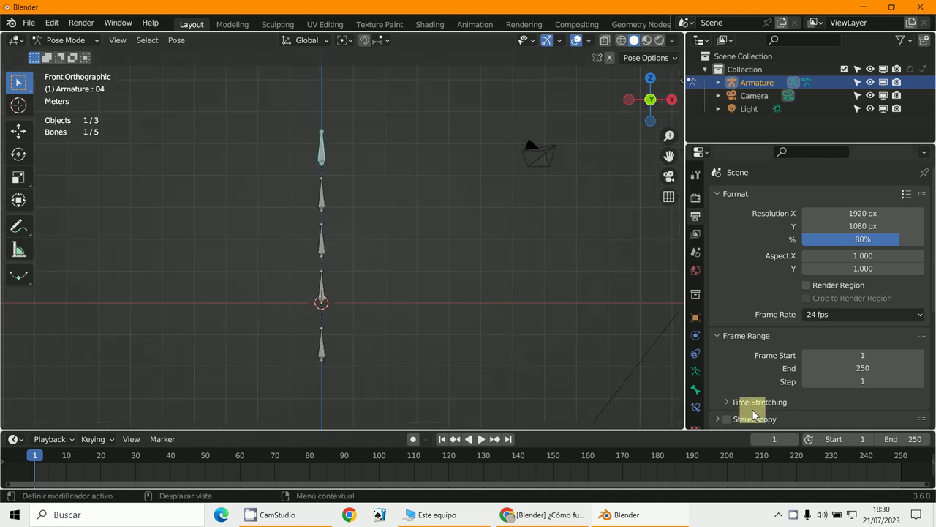
- Turn on the display of bone names and axes in the armature's viewport display settings
click(695, 379)
scroll(728, 369, down, 3)
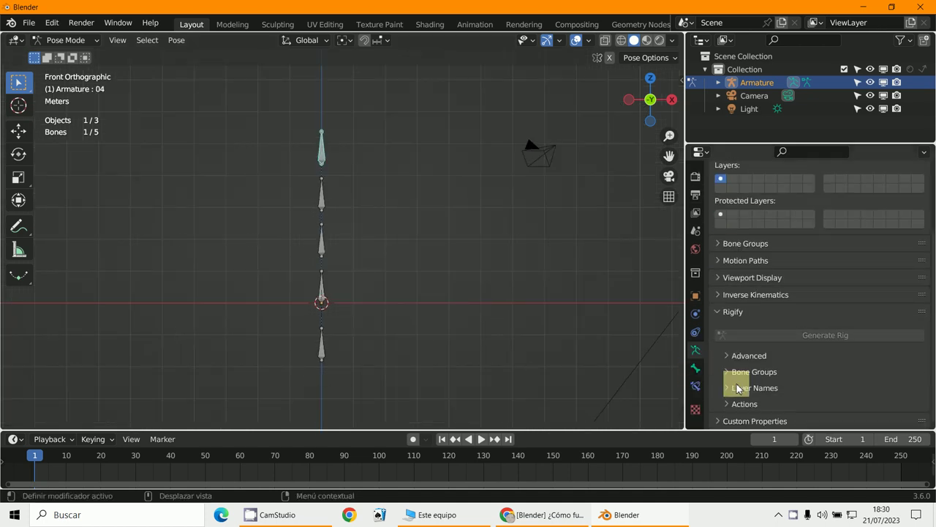
click(721, 285)
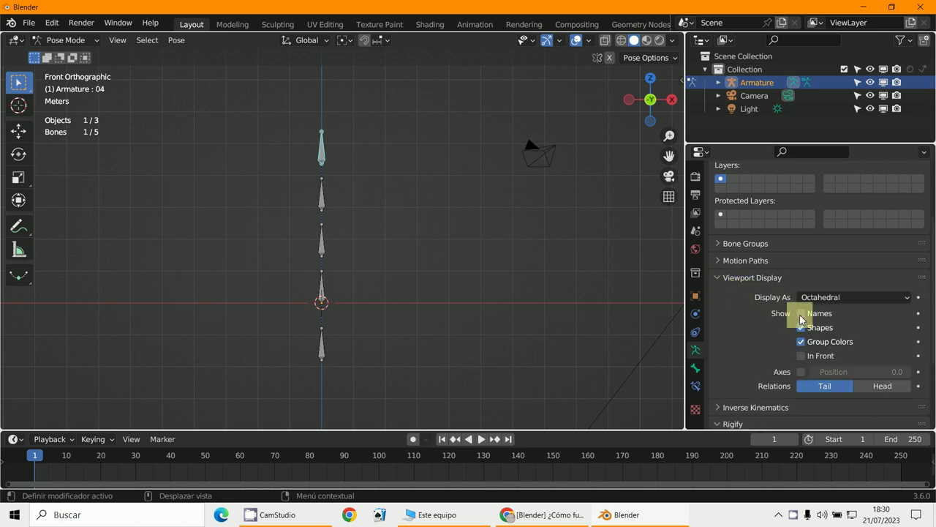
click(801, 313)
middle_drag(635, 308, 539, 315)
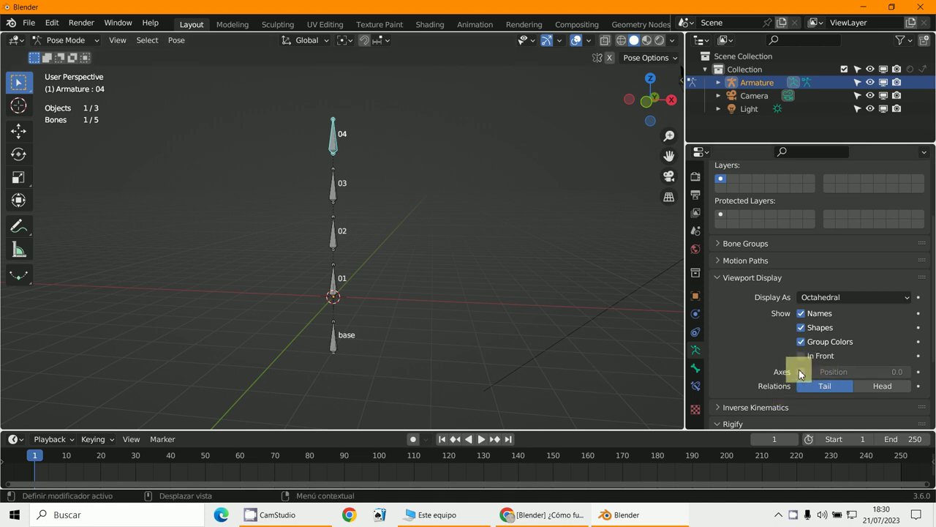
middle_drag(558, 329, 353, 289)
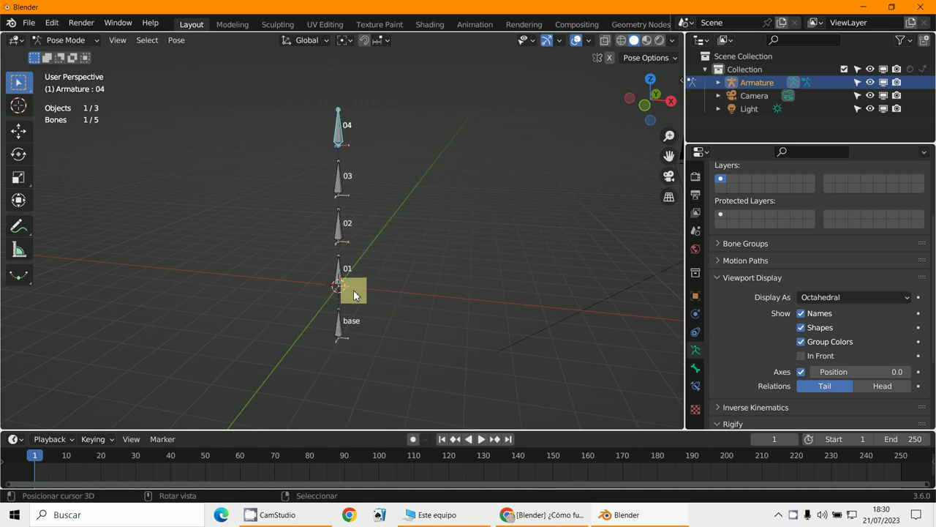
- Insert a Location keyframe for bone 01 at frame 1
key(KP_1)
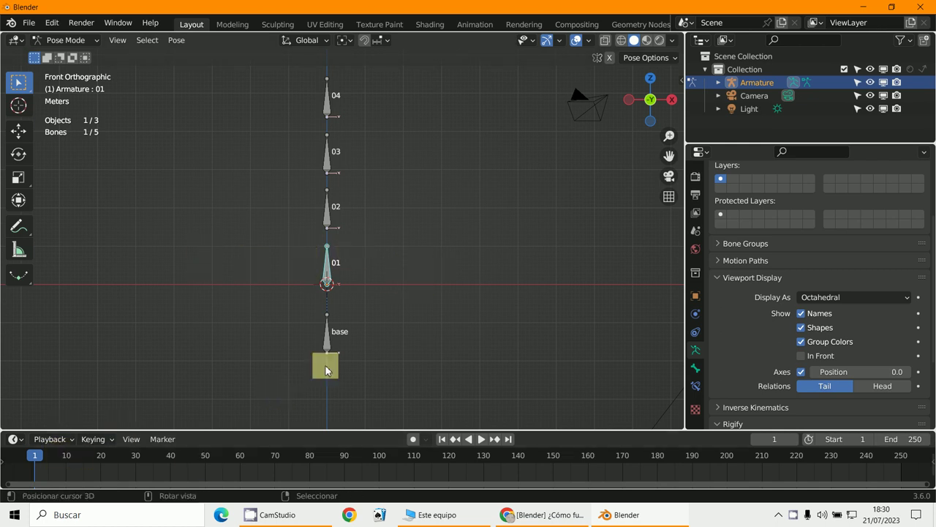
key(i)
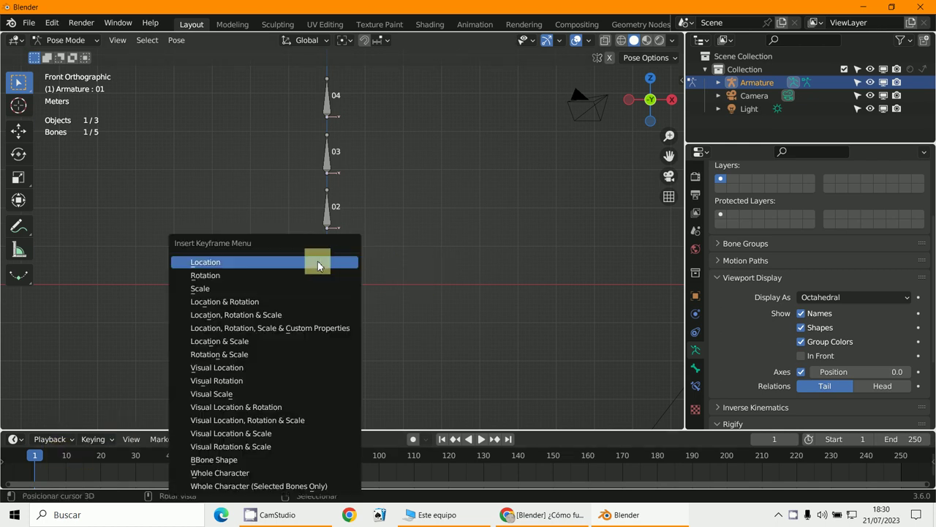
click(317, 261)
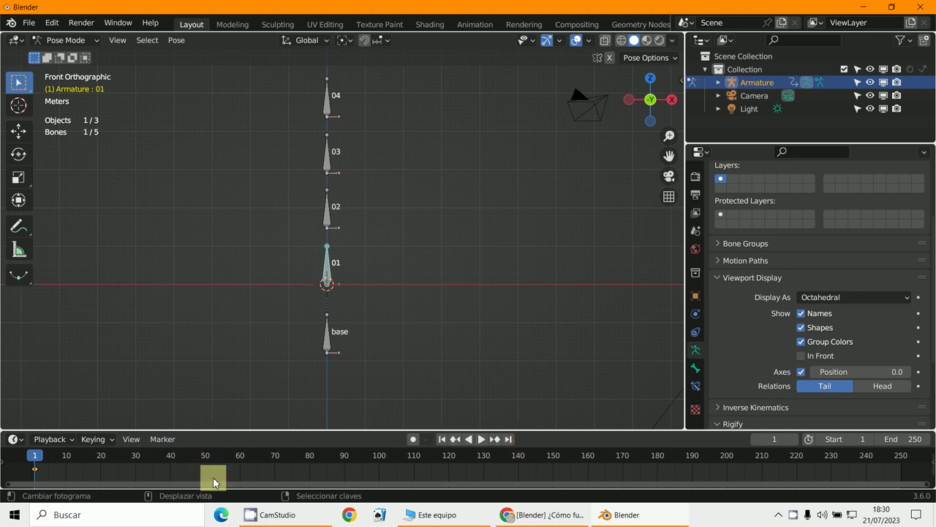
- At frame 50, move bone 01 about 2 m in the negative X direction and insert a Location keyframe
drag(207, 479, 207, 480)
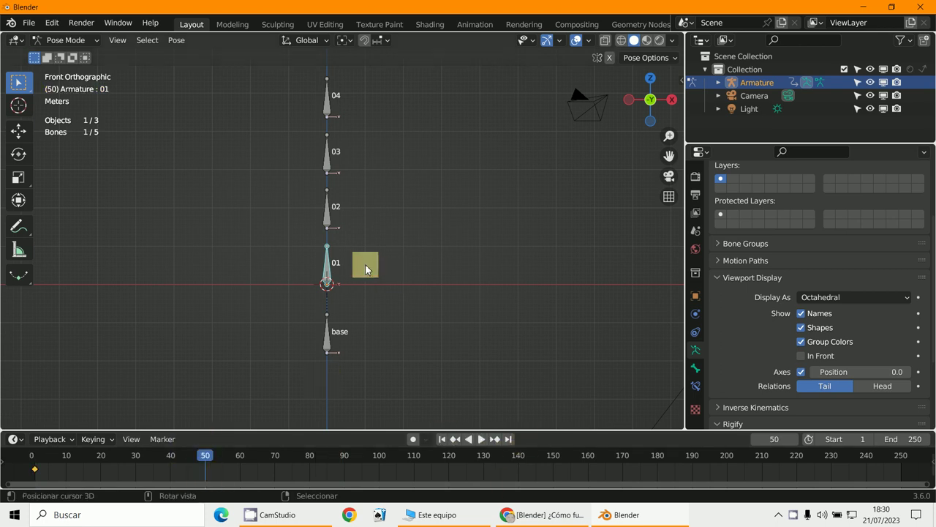
key(g)
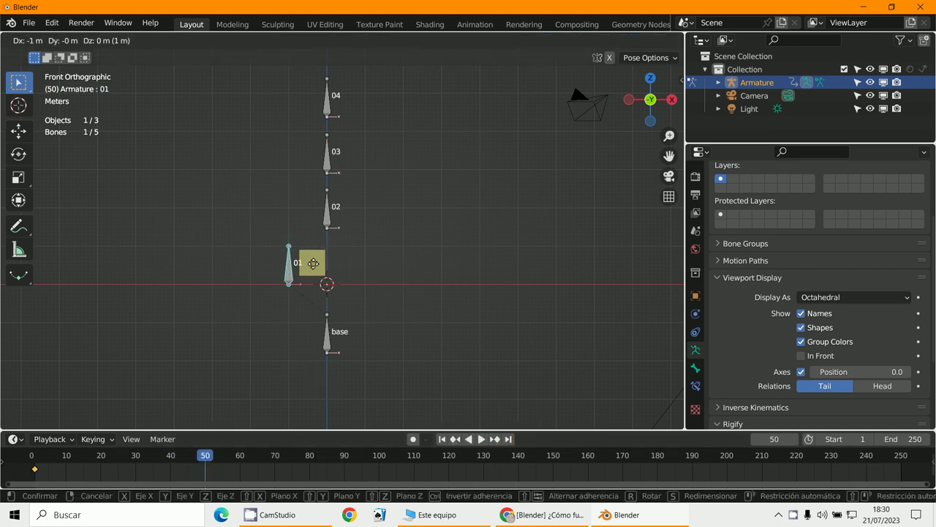
click(308, 264)
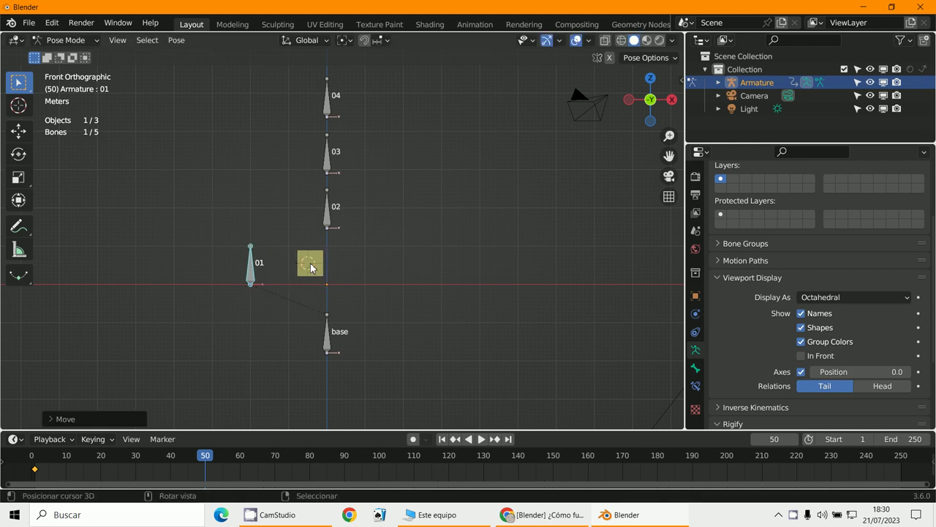
key(i)
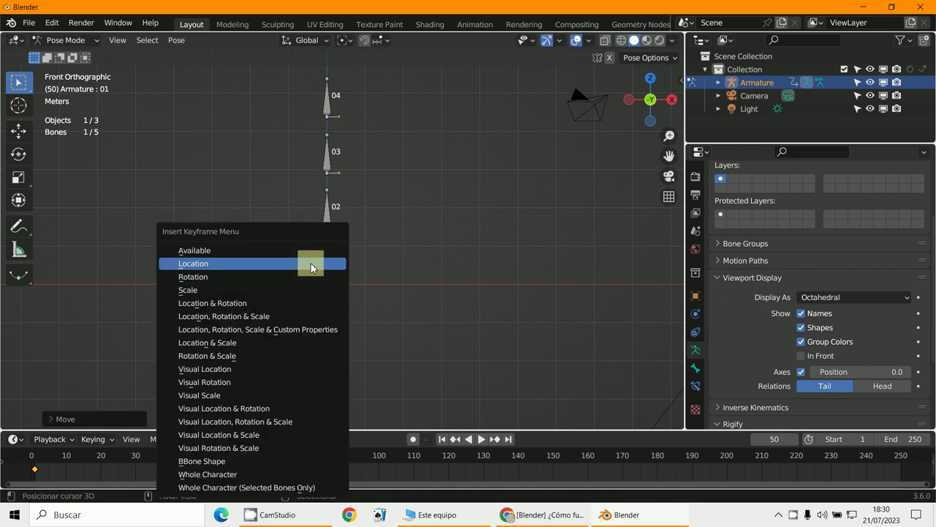
click(310, 265)
- Set the scene's end frame to 50 and play the animation from the start to check bone 01's movement
middle_drag(256, 275, 293, 296)
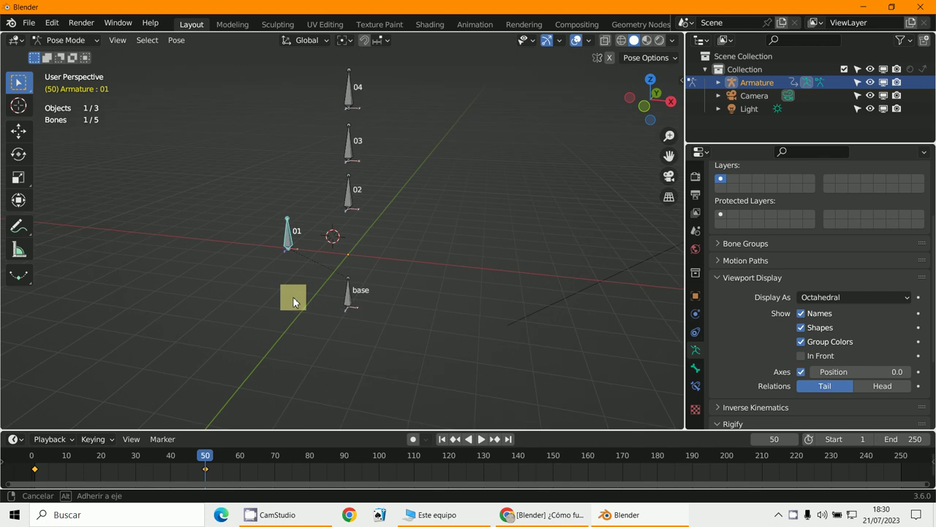
click(908, 442)
text(50)
key(Return)
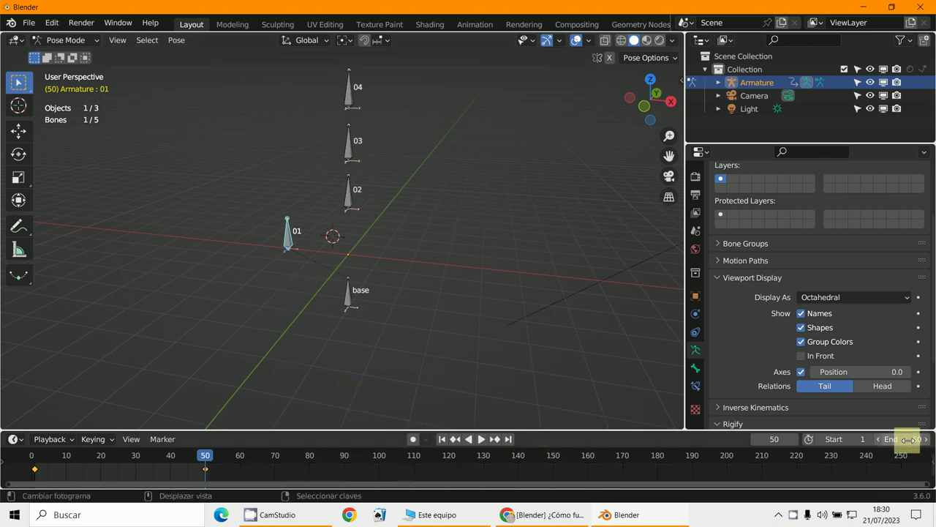
click(441, 441)
click(481, 444)
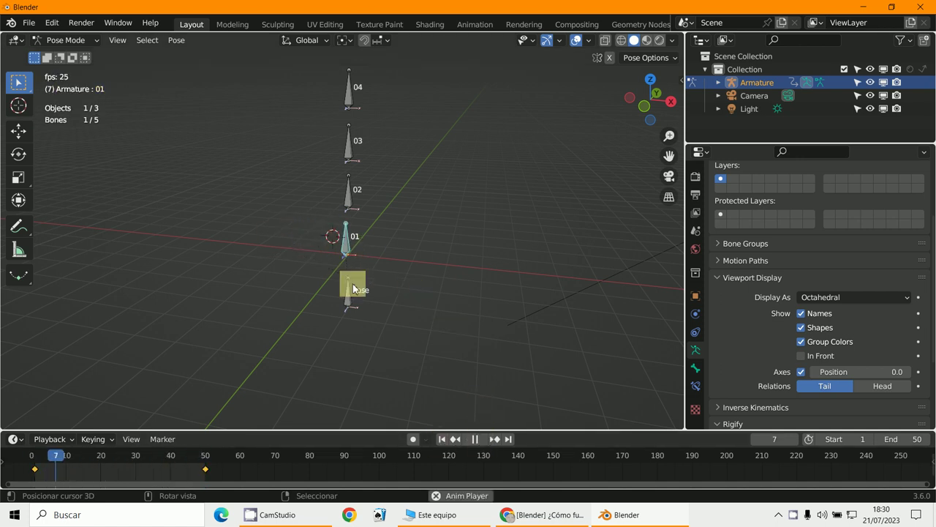
key(Escape)
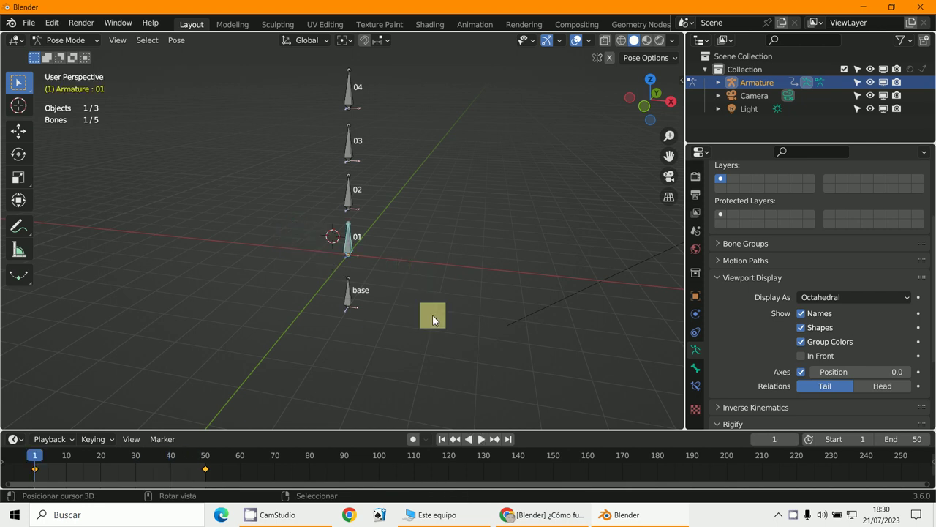
- Select bone 02, enlarge the Outliner area in width and height, and switch it to the Drivers editor
scroll(356, 219, up, 2)
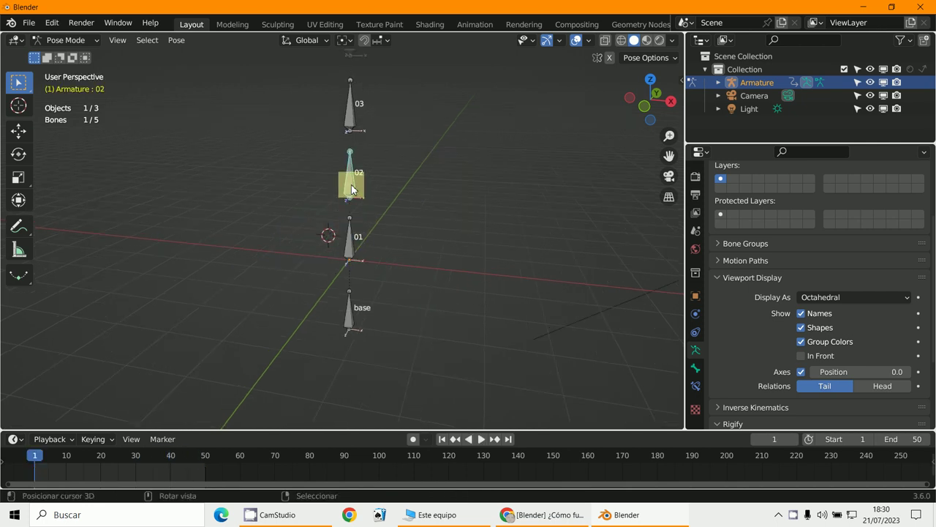
middle_drag(407, 221, 411, 223)
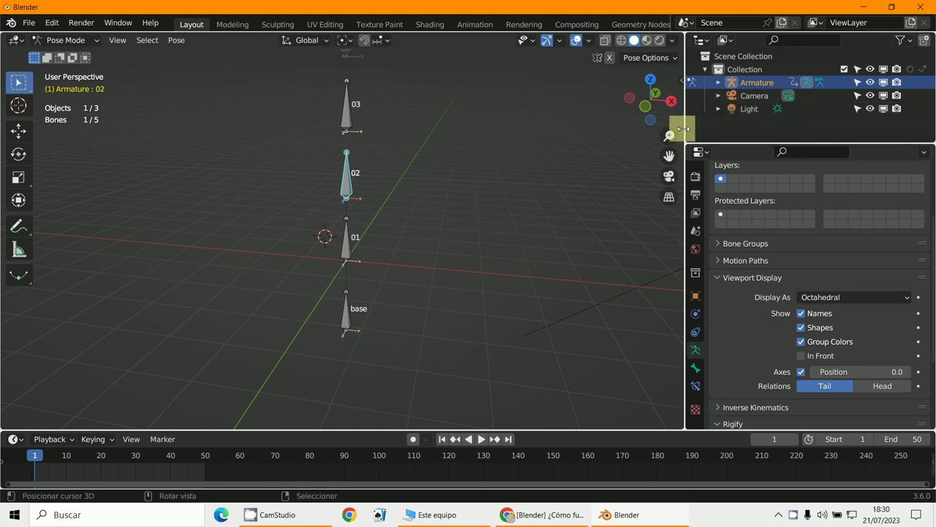
drag(683, 129, 525, 156)
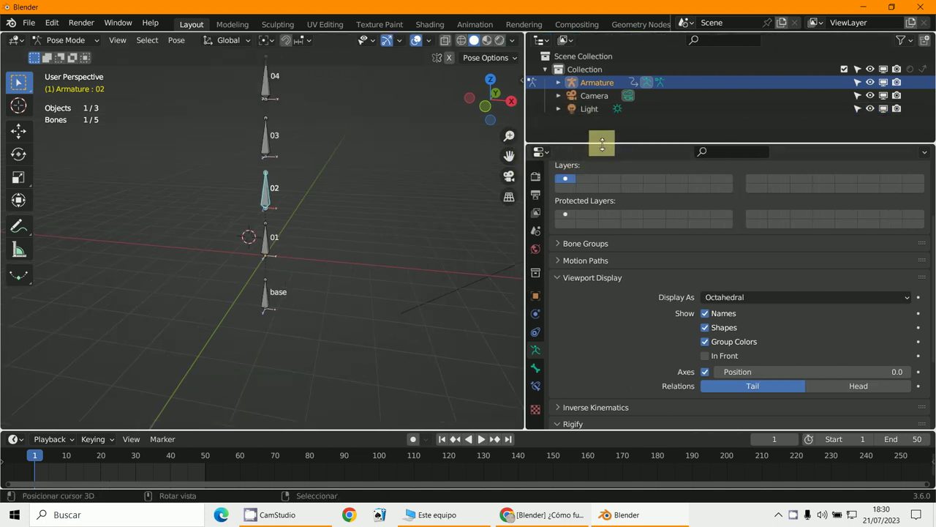
drag(602, 144, 602, 278)
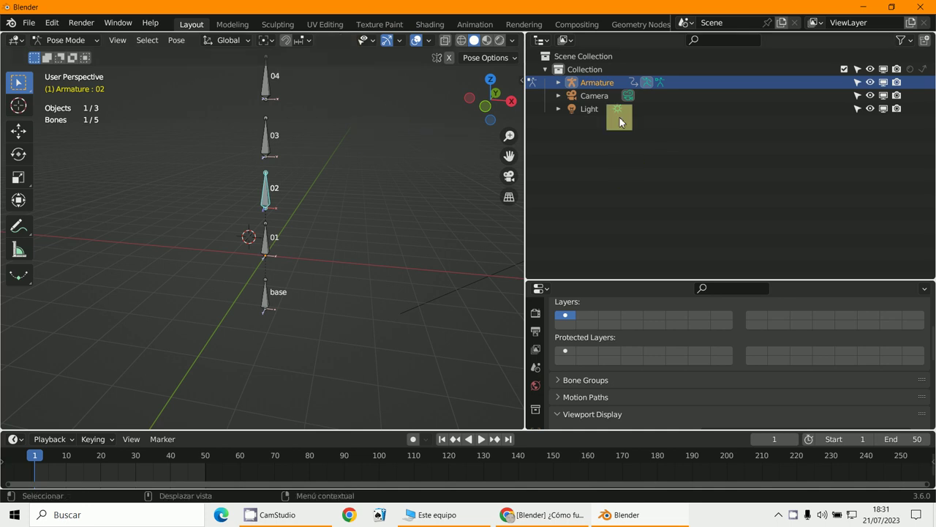
click(542, 44)
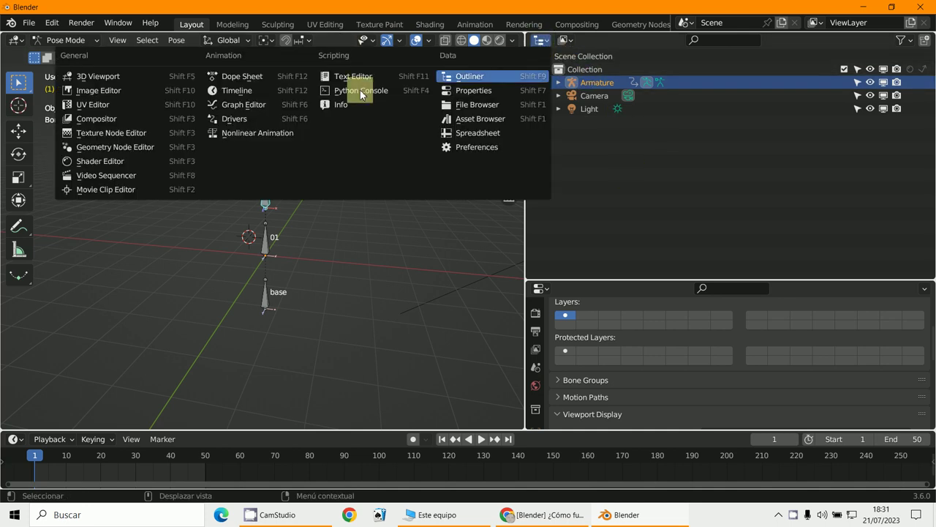
click(234, 119)
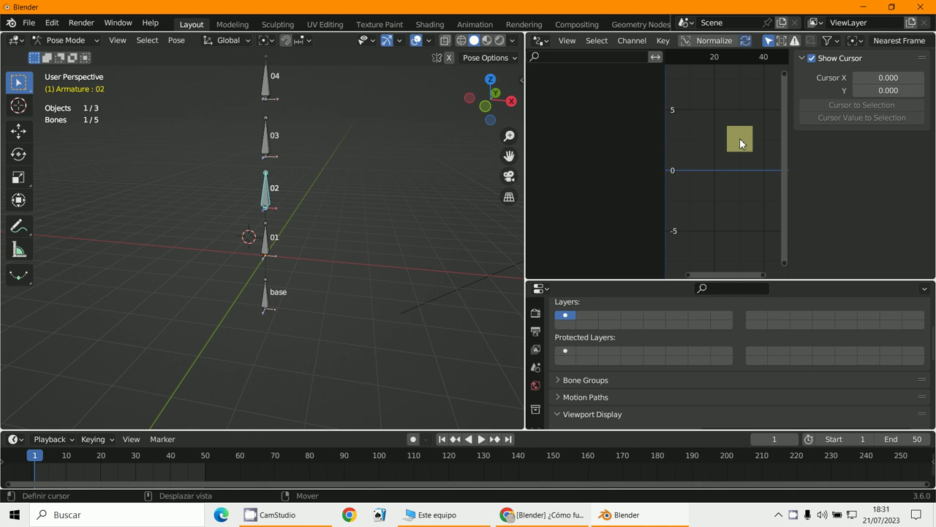
- Show the 3D viewport's sidebar and try rotating bone 02 in the front view, cancelling each rotation
middle_drag(447, 236, 439, 231)
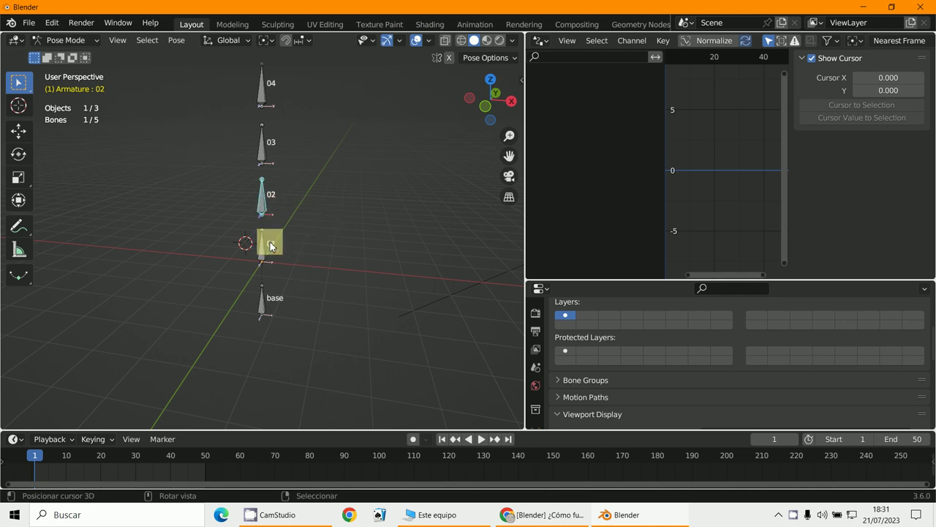
drag(265, 204, 259, 185)
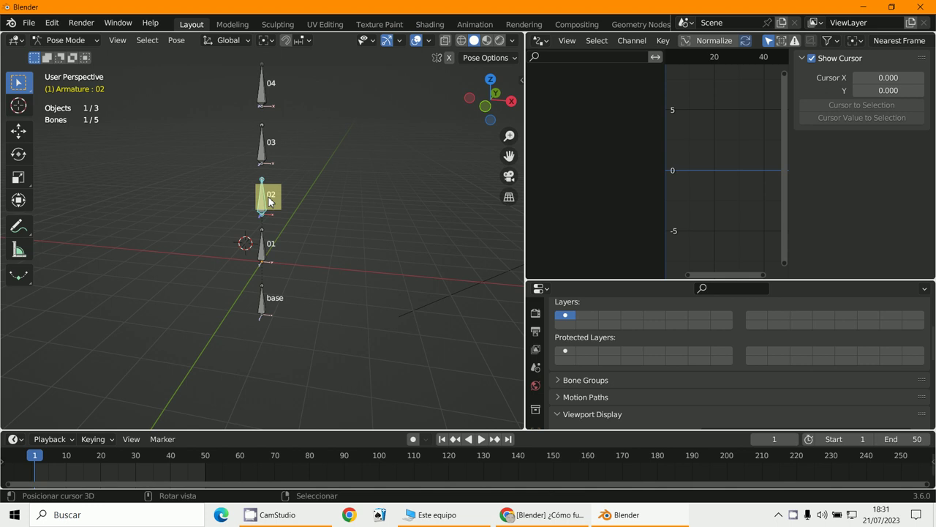
key(n)
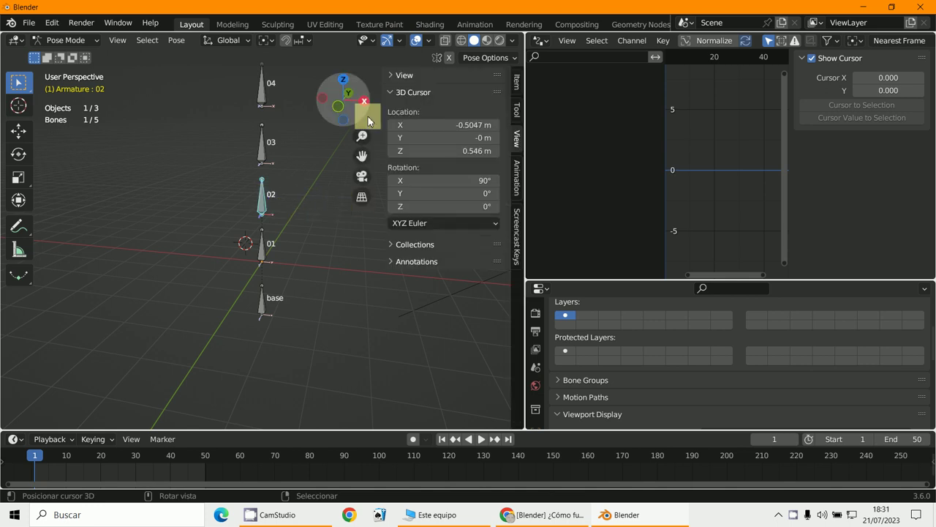
key(KP_1)
scroll(336, 136, up, 2)
key(r)
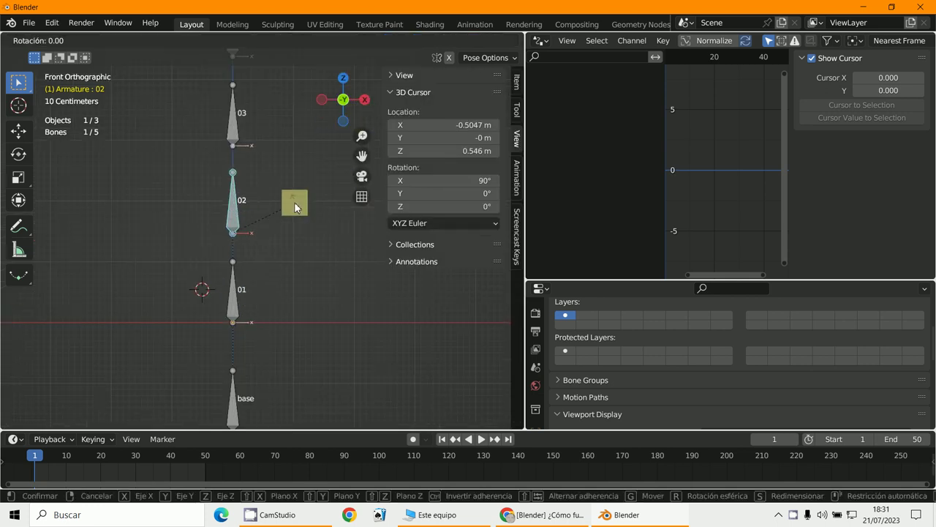
right_click(252, 196)
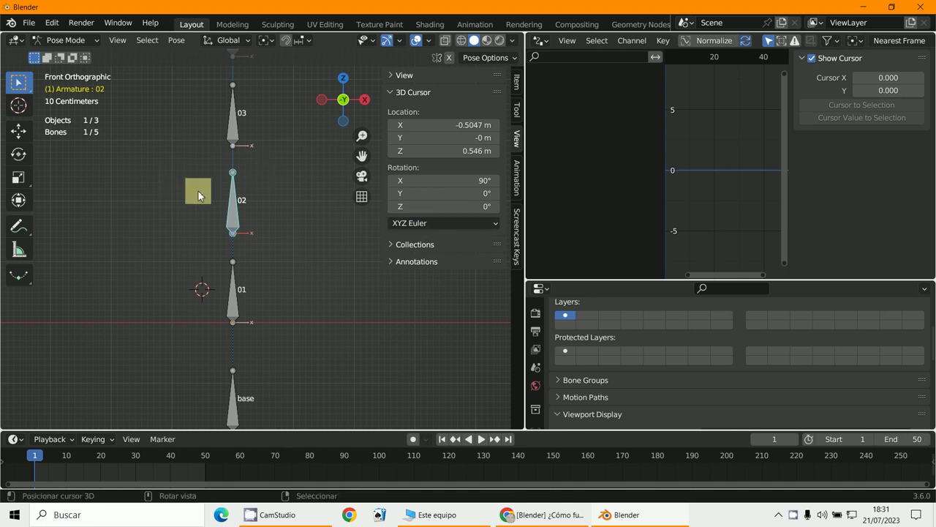
key(r)
right_click(153, 186)
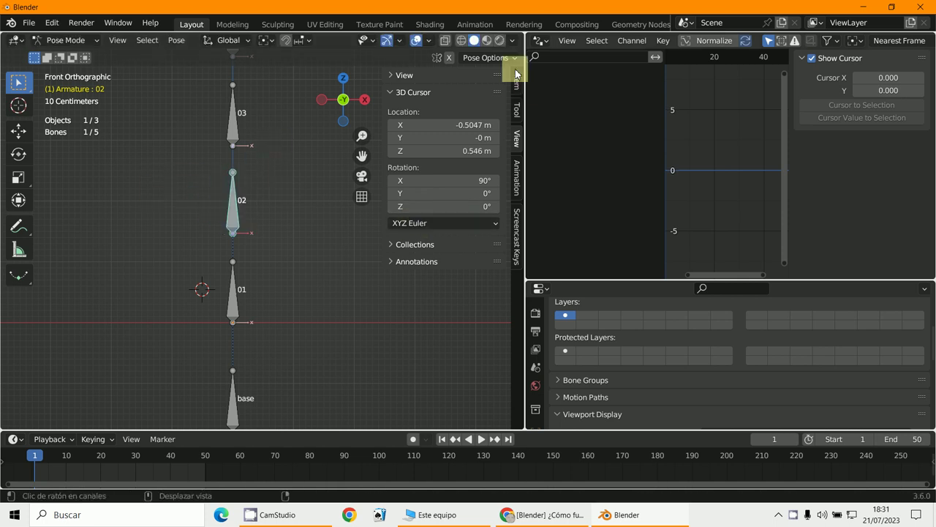
- Set bone 02's rotation mode to XYZ Euler and test-rotate it to identify the affected axis, cancelling the rotation
click(514, 81)
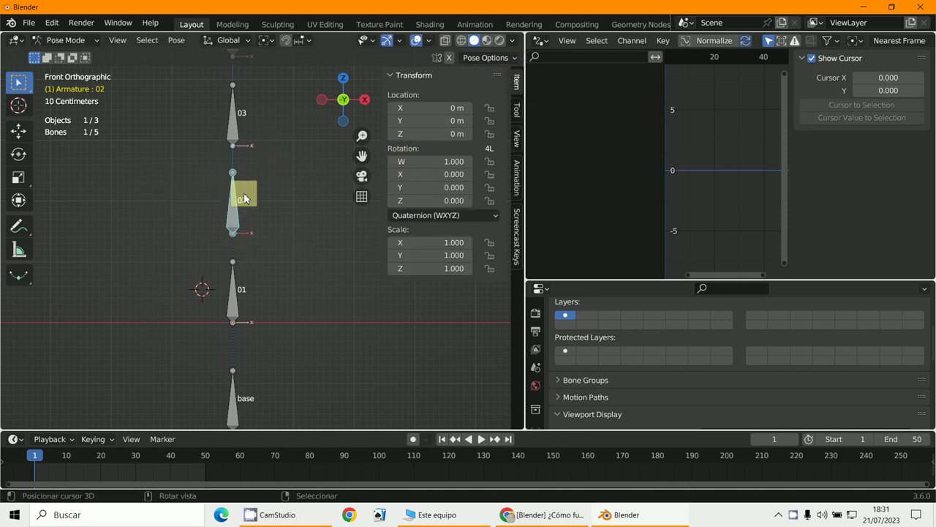
click(415, 216)
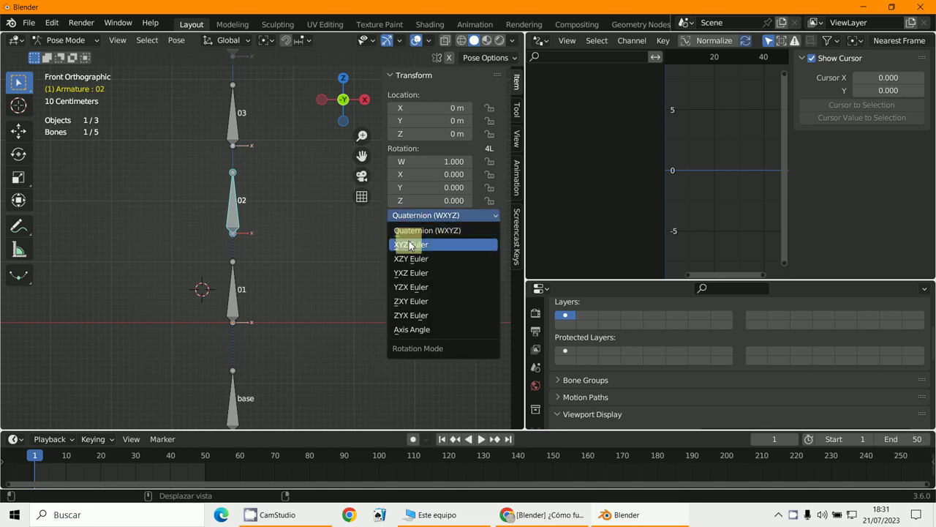
click(408, 244)
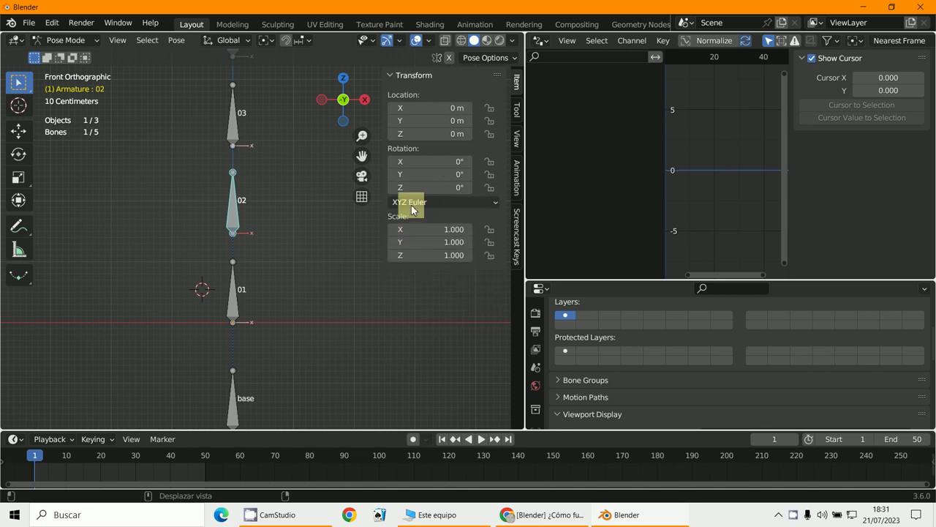
key(r)
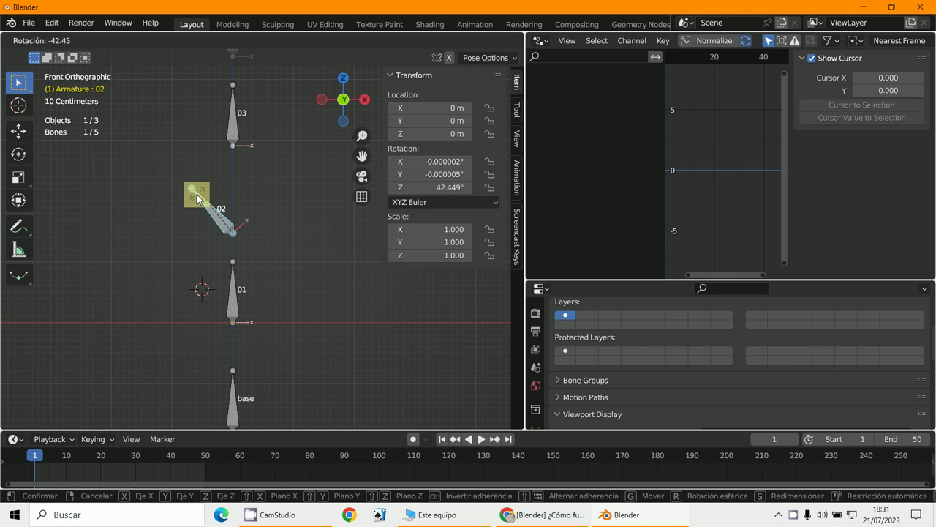
right_click(196, 199)
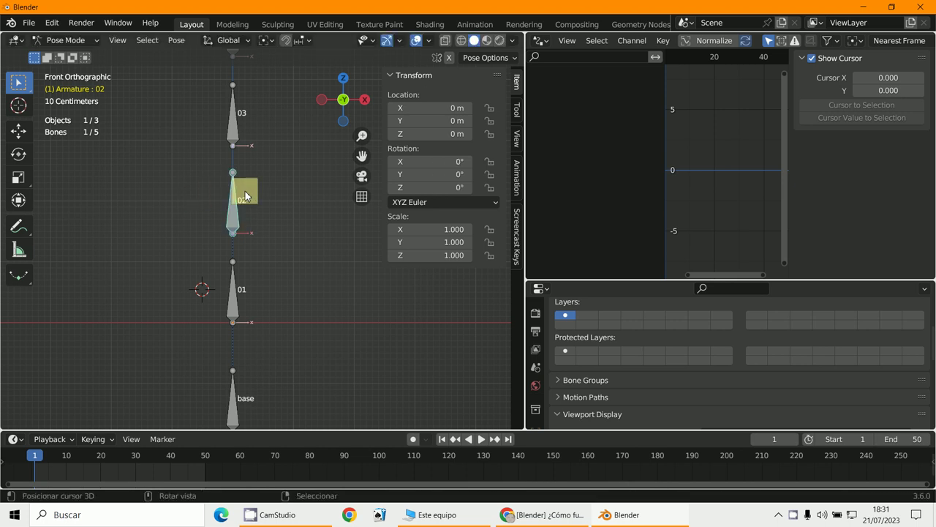
- Add a driver to bone 02's Z rotation and select that channel in the Drivers editor
right_click(433, 191)
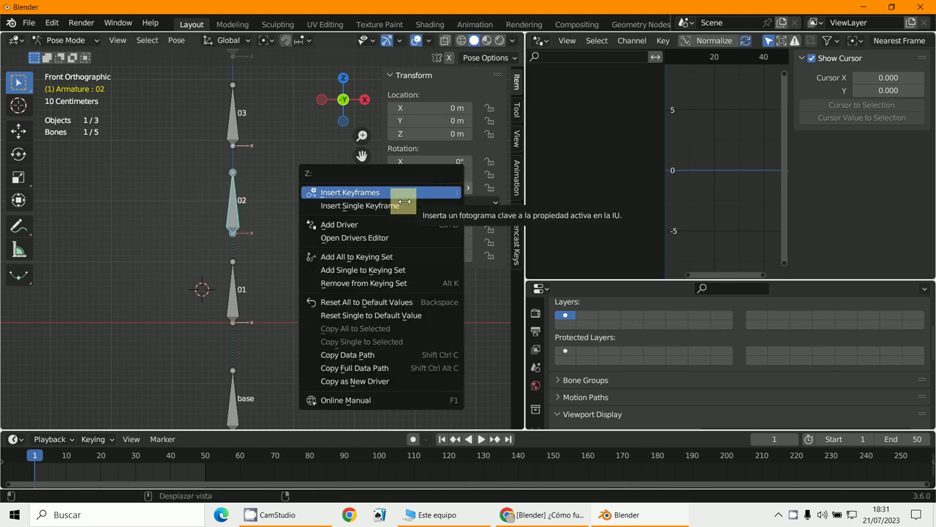
click(364, 228)
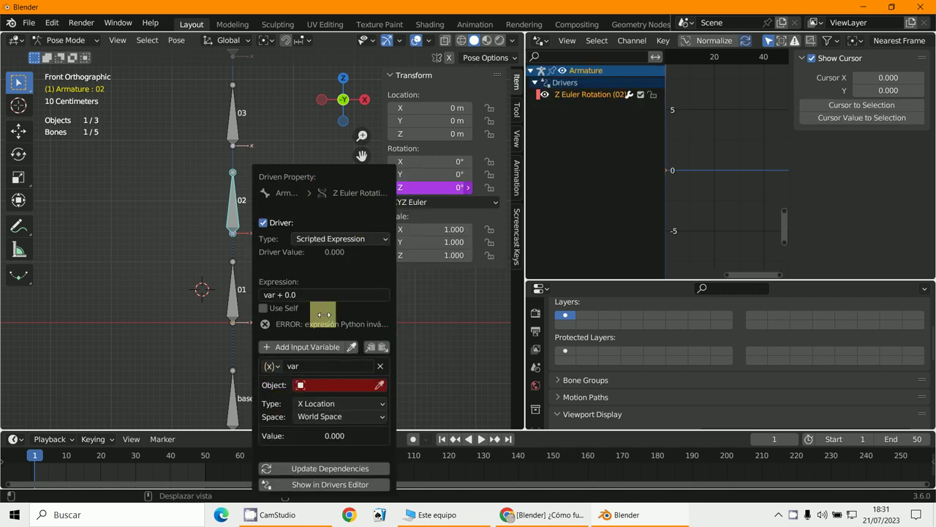
click(575, 96)
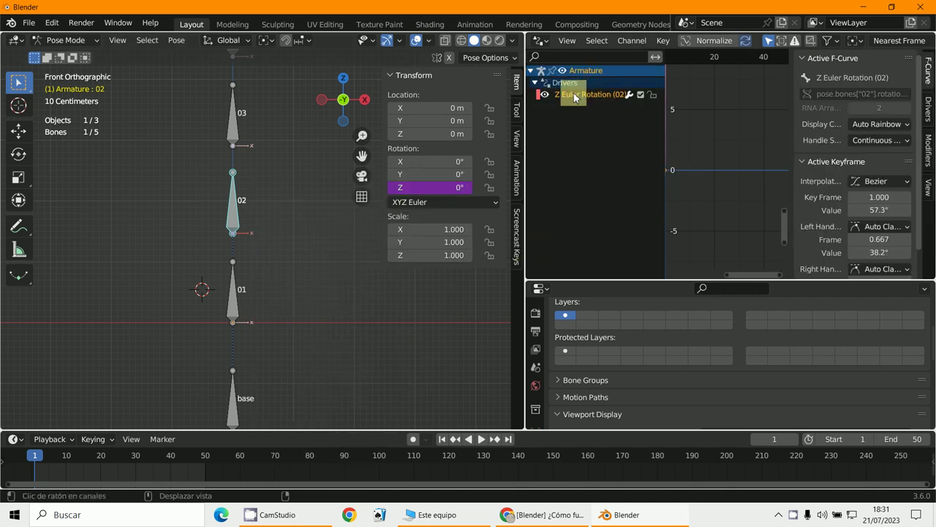
- Show the driver settings for bone 02's Z rotation and enlarge the Drivers editor's height to reveal all variable options
click(923, 110)
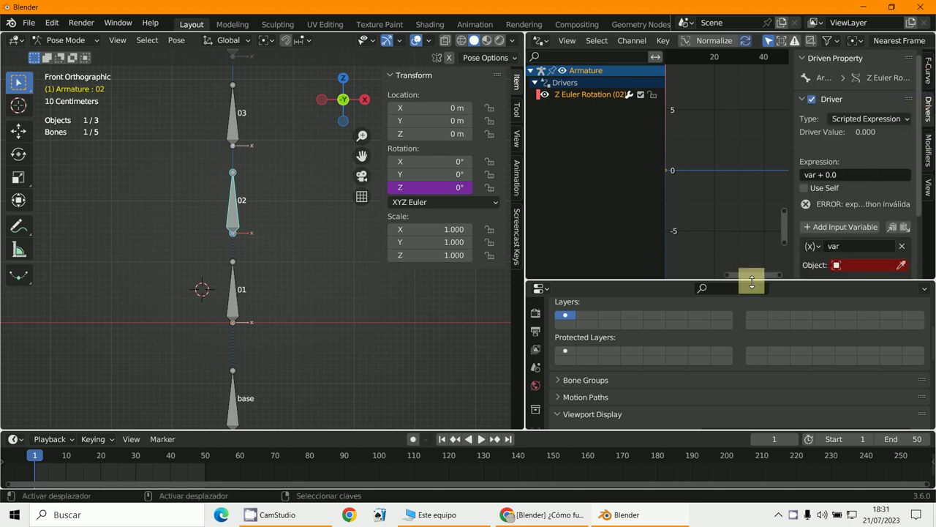
drag(749, 279, 765, 395)
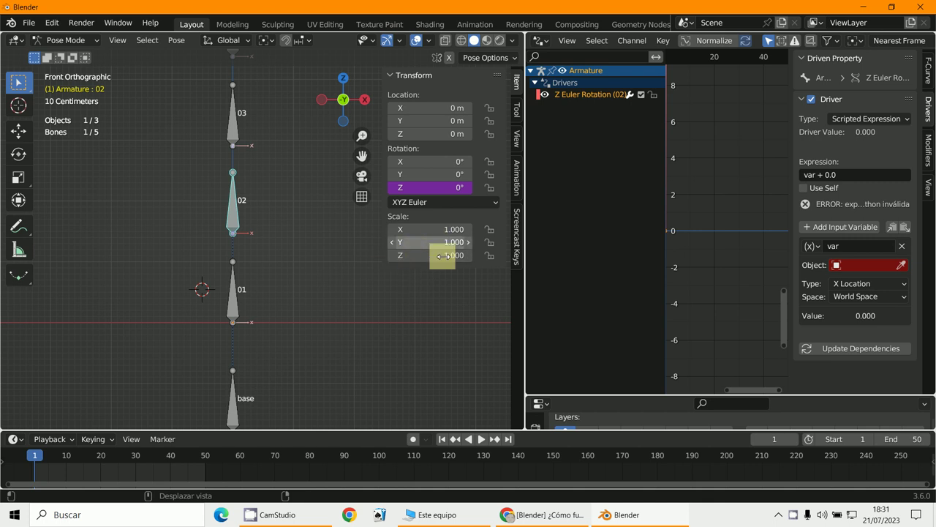
shift+middle_drag(439, 283, 416, 280)
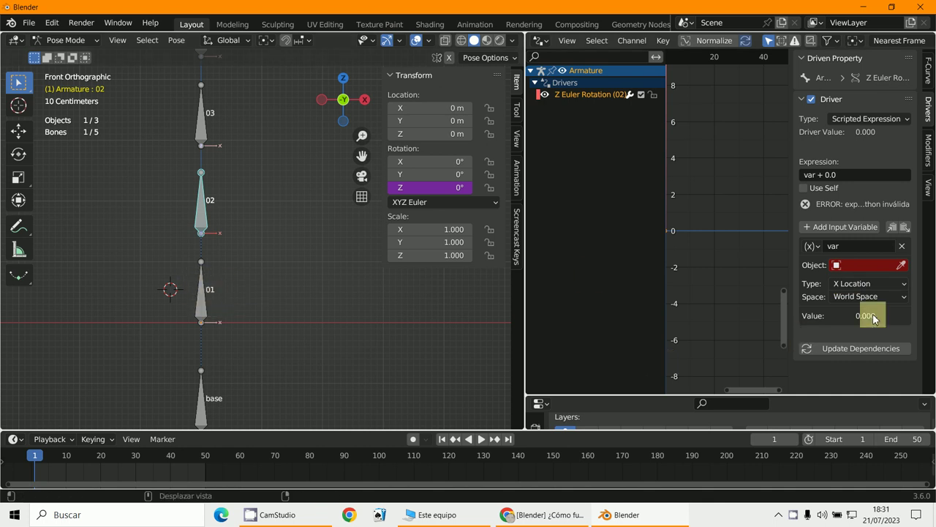
- Set bone 02's driver variable to read the X Location of bone 01 in the Armature object, in World Space
click(838, 265)
click(822, 284)
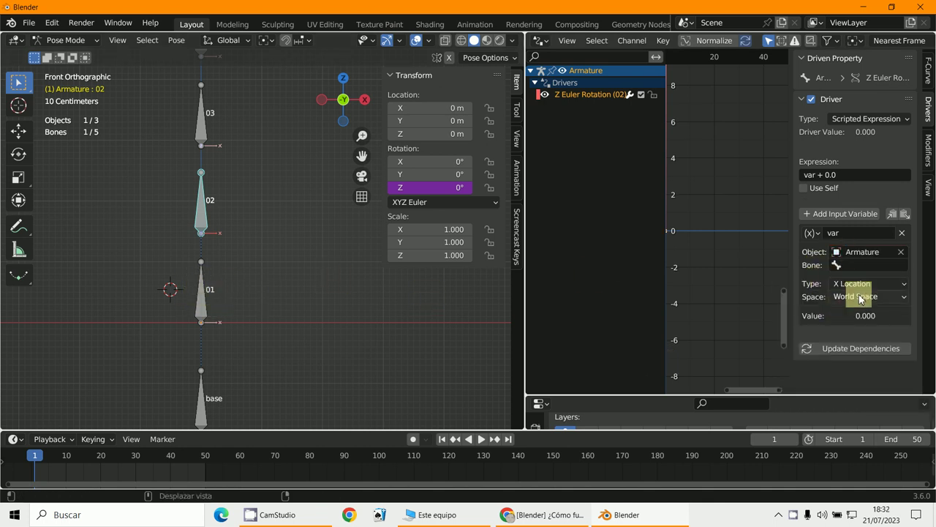
click(836, 266)
click(834, 293)
click(848, 284)
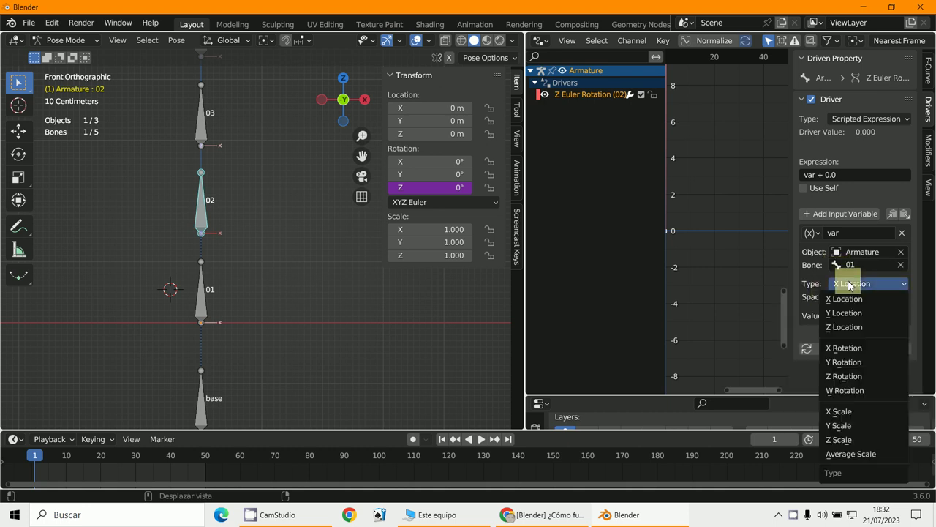
click(852, 286)
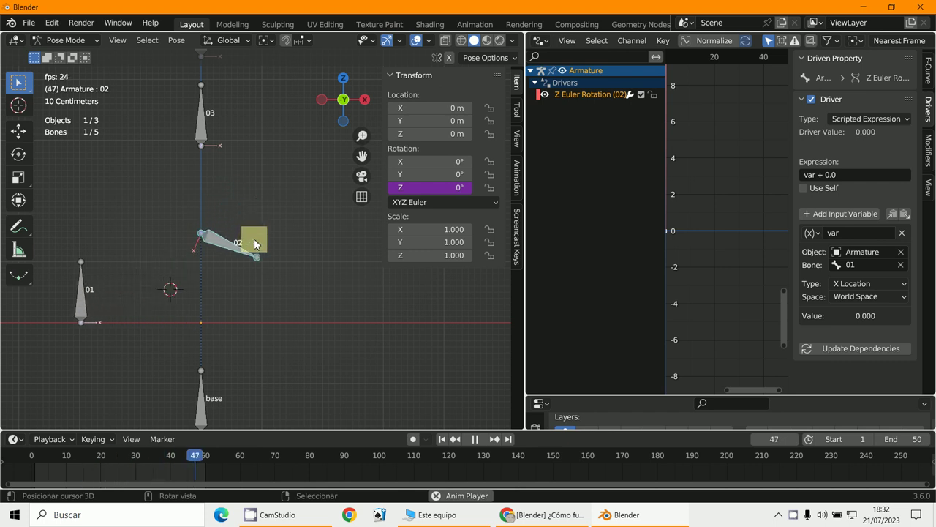
- At frame 50, move bone 01 along the X axis to about -1.55 m and keyframe its location
key(Escape)
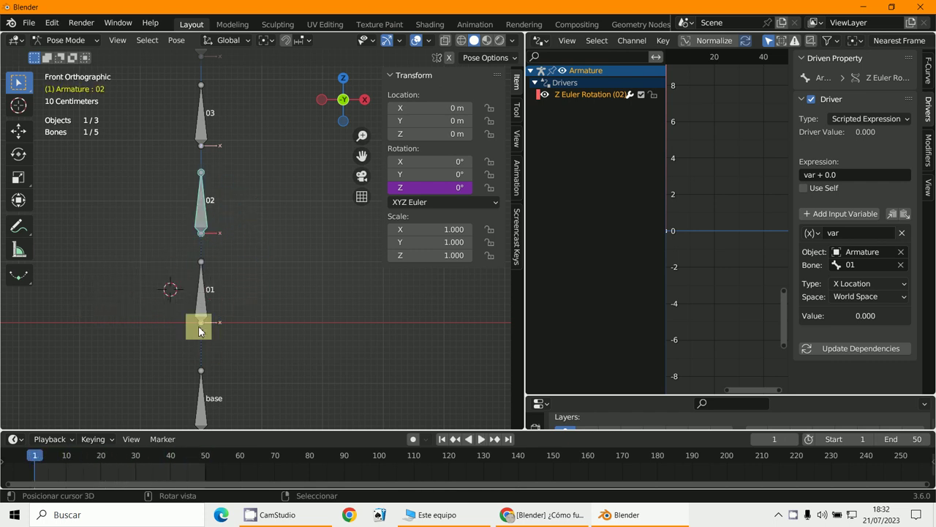
click(205, 459)
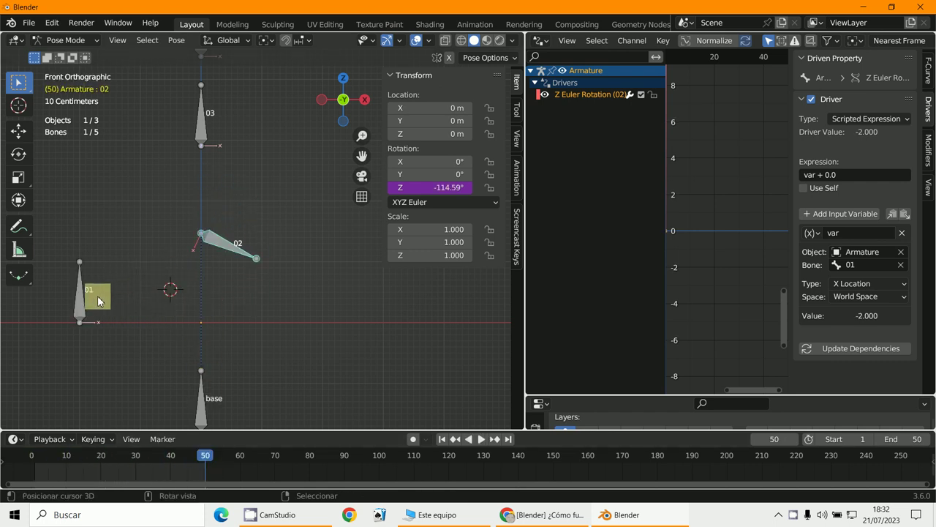
click(79, 299)
click(201, 414)
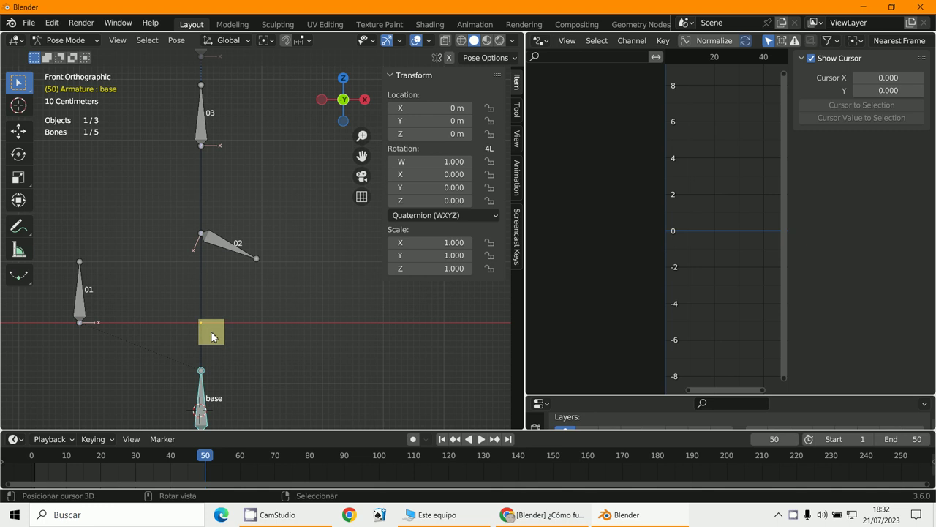
click(78, 307)
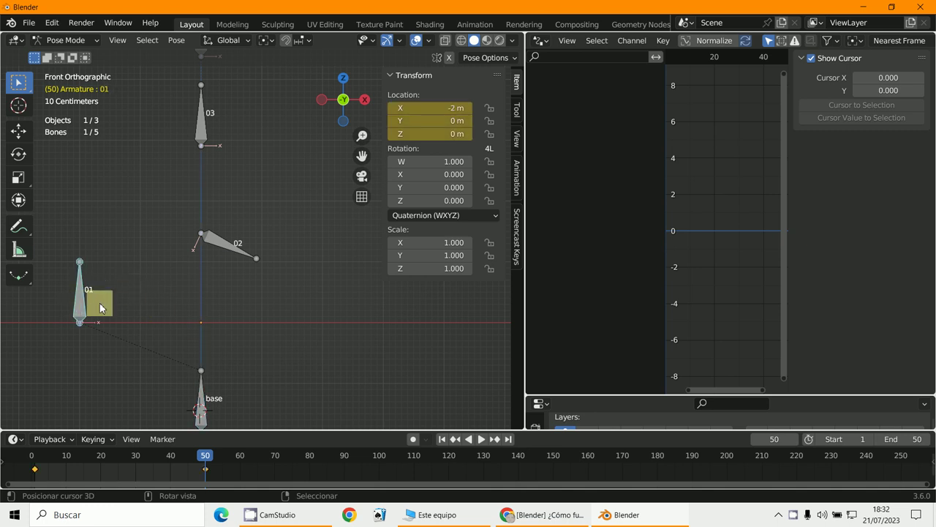
key(g)
key(x)
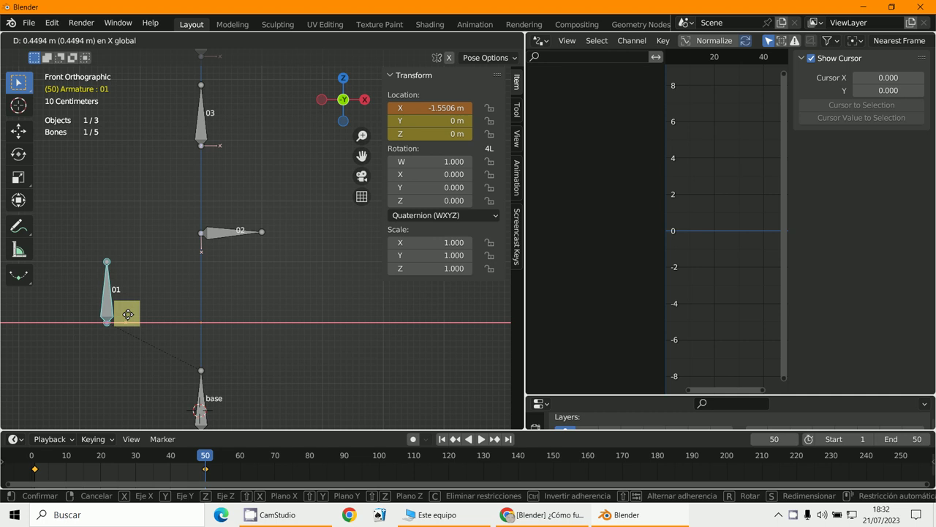
click(128, 313)
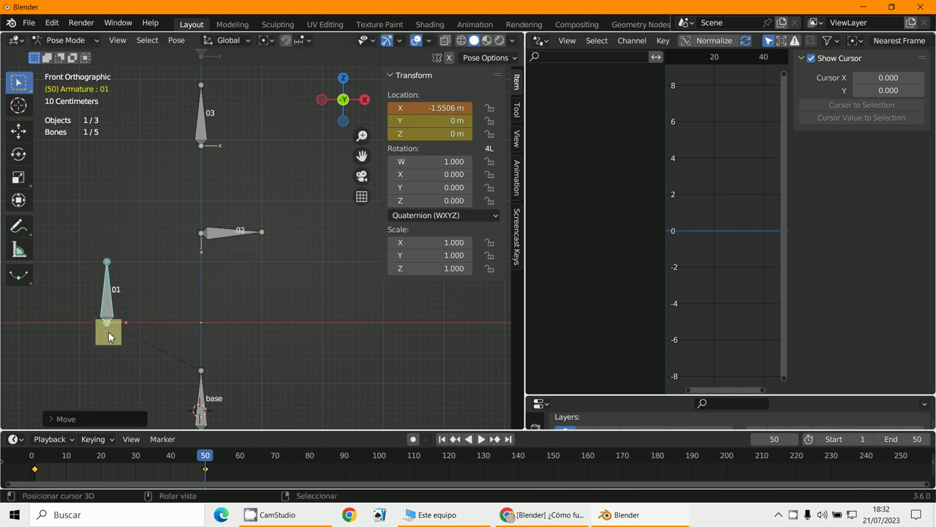
key(i)
click(92, 264)
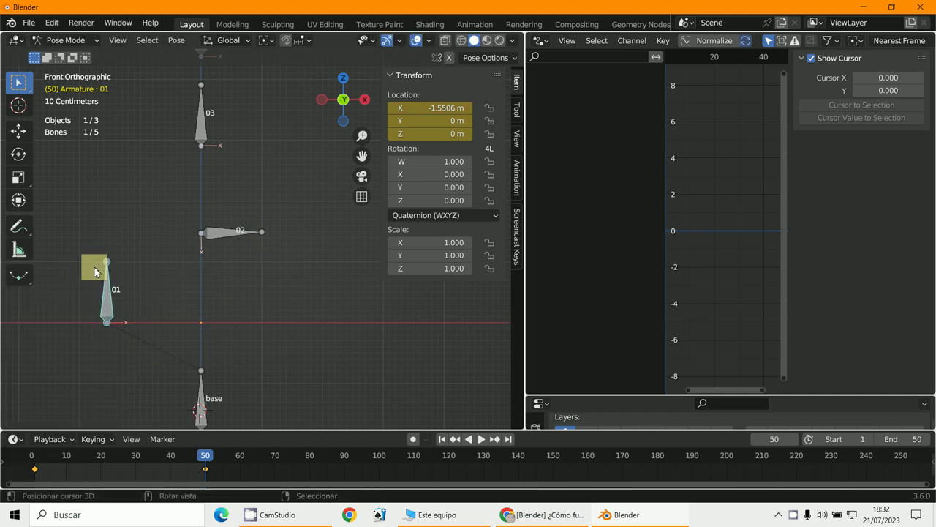
- Play the animation to check bone 02's driven rotation, return to frame 1 and review bone 02's driver settings in perspective view
click(481, 439)
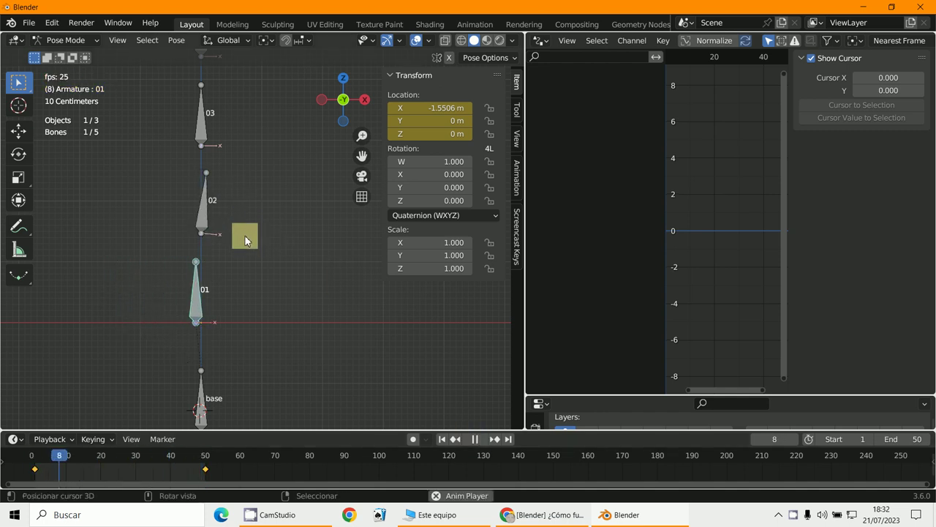
key(Escape)
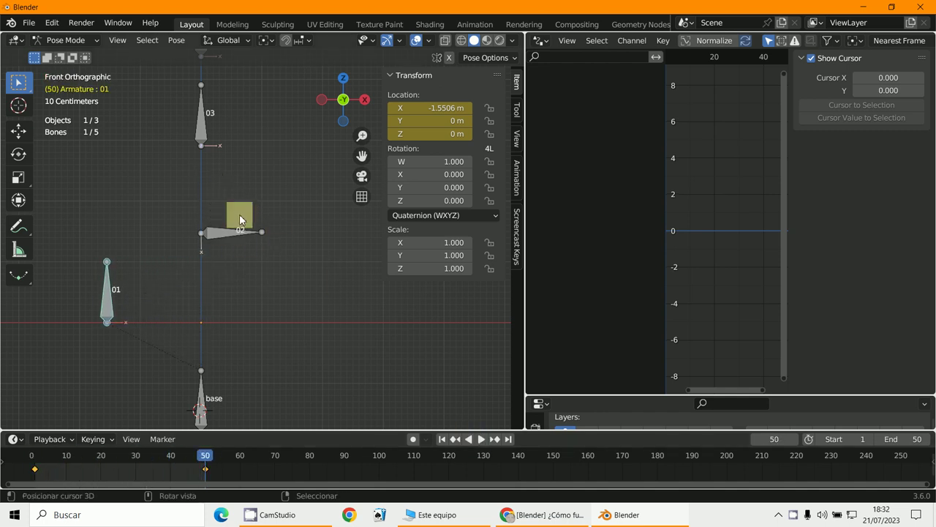
click(208, 136)
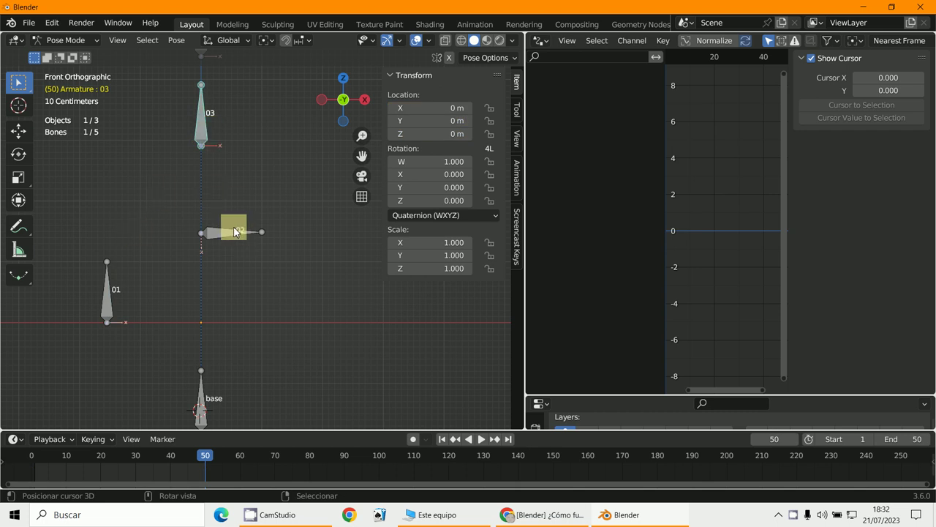
middle_drag(266, 271, 475, 182)
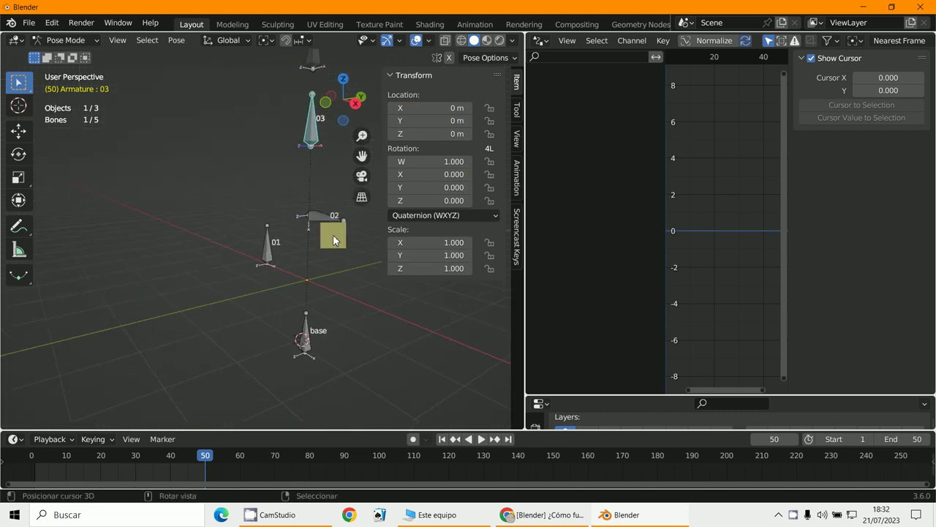
middle_drag(342, 238, 368, 249)
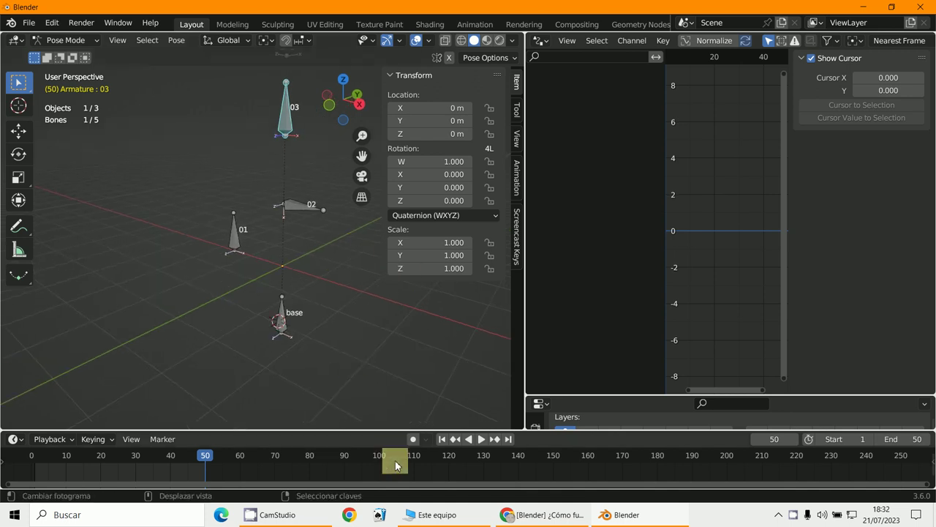
click(442, 441)
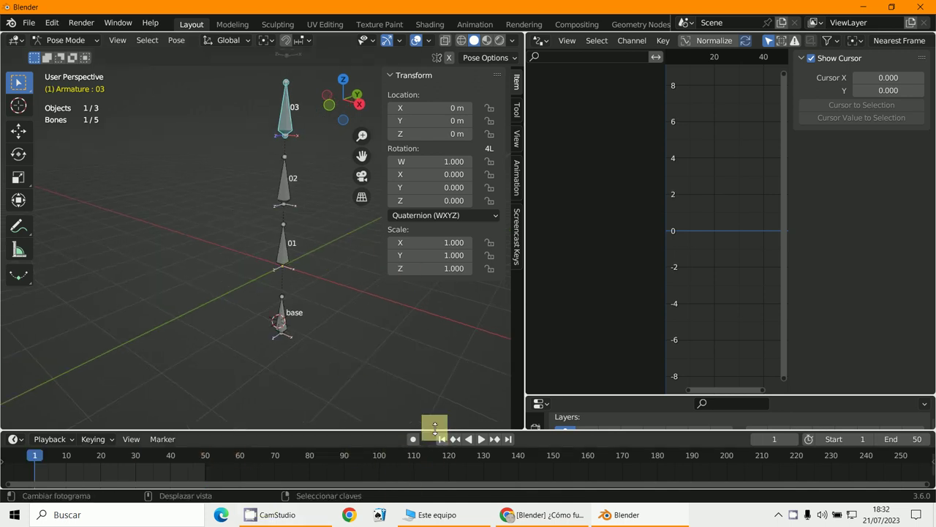
middle_drag(352, 272, 303, 238)
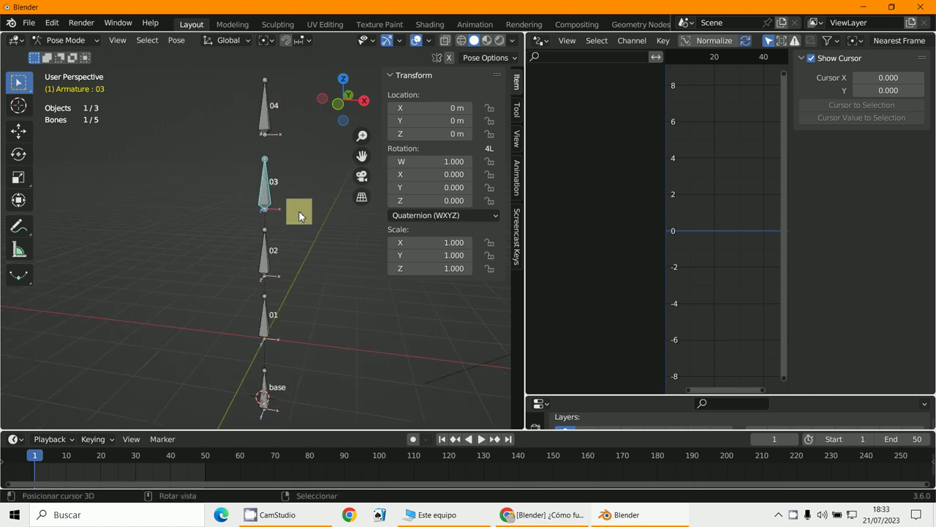
click(261, 247)
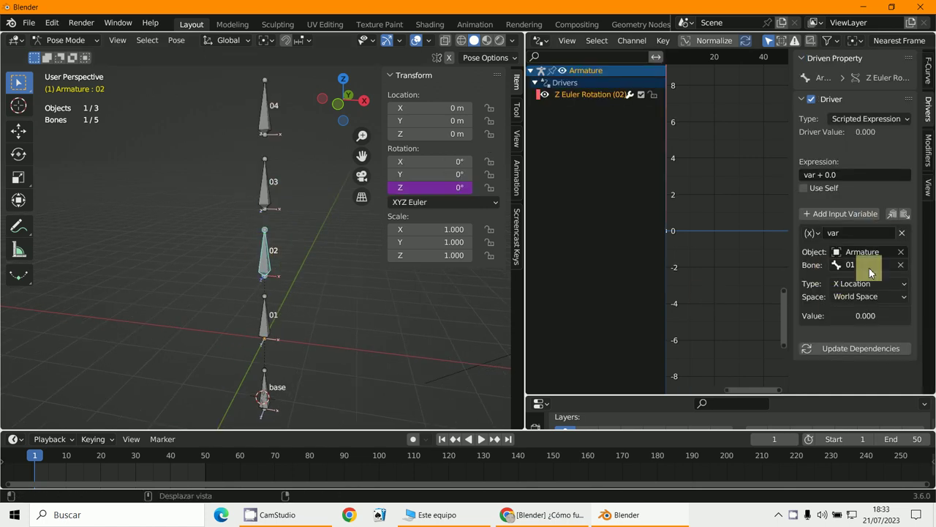
- Set bone 03's rotation mode to XYZ Euler and add a driver to its Z rotation
click(272, 195)
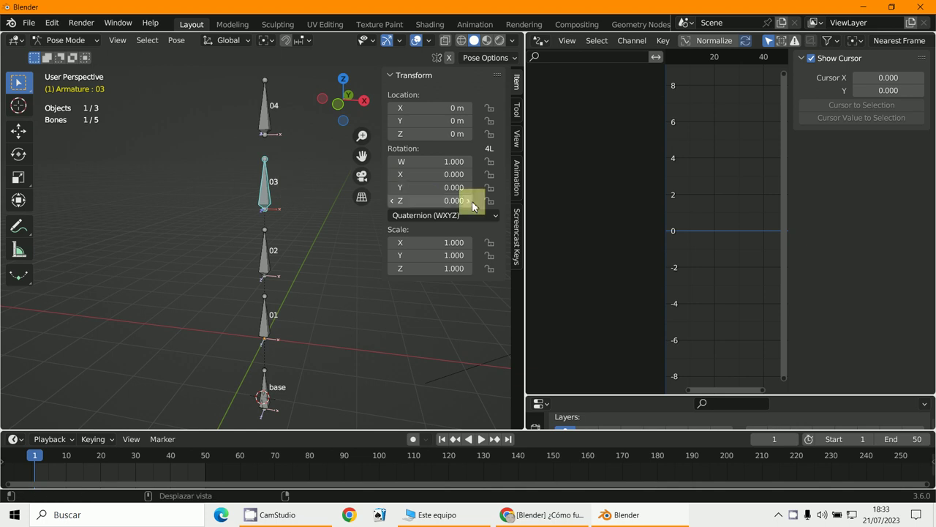
click(430, 217)
click(419, 242)
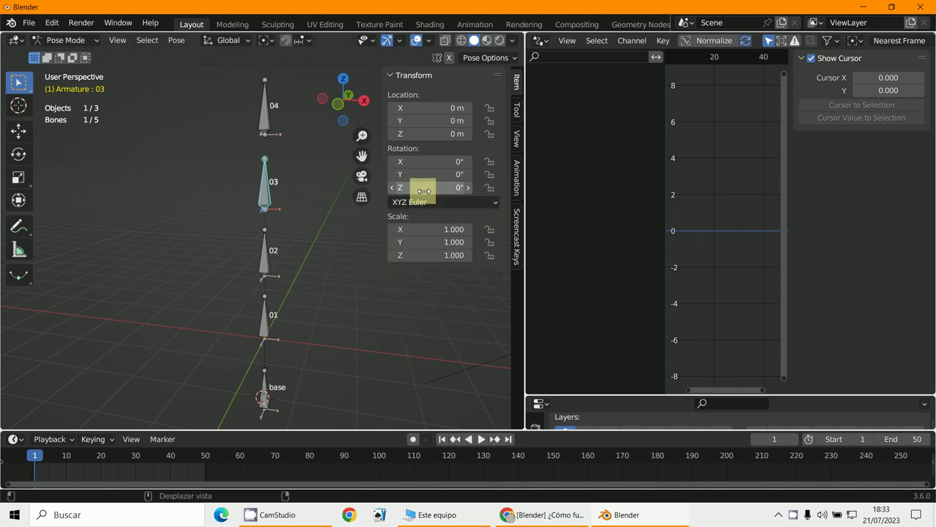
right_click(424, 187)
click(425, 191)
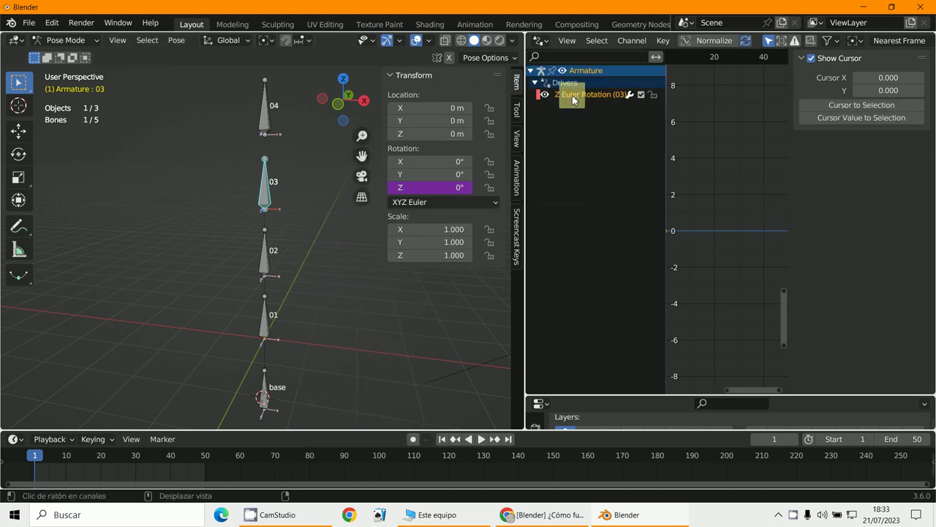
- Set bone 03's driver variable to the X Location of bone 01 in the Armature object, and play the animation to check it
click(572, 95)
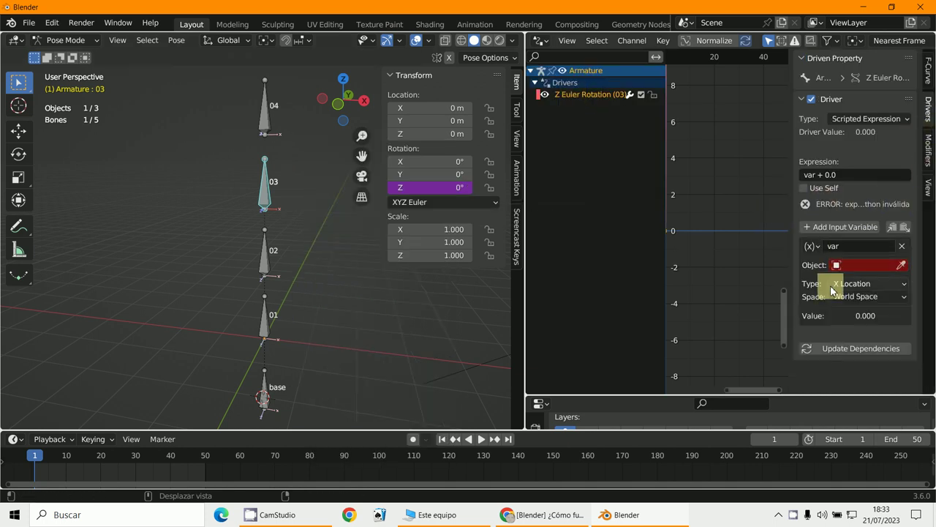
click(838, 265)
click(809, 281)
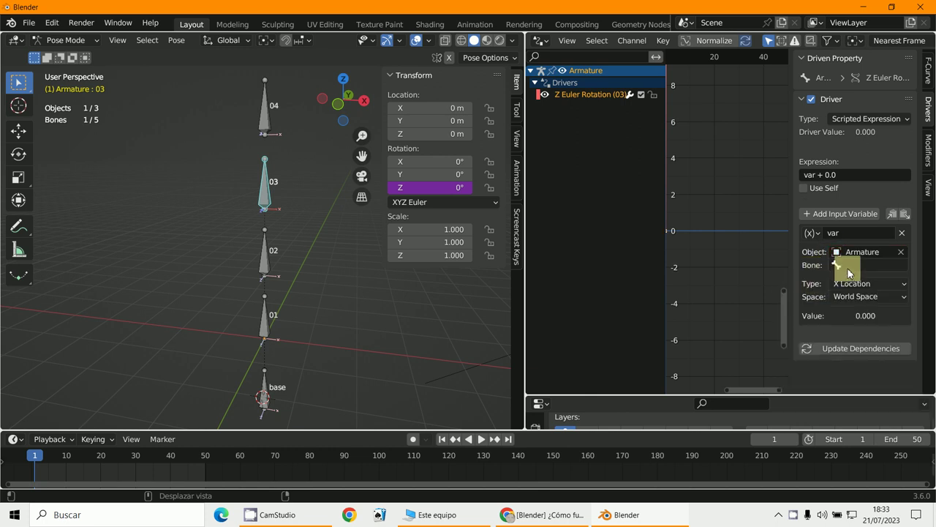
click(848, 267)
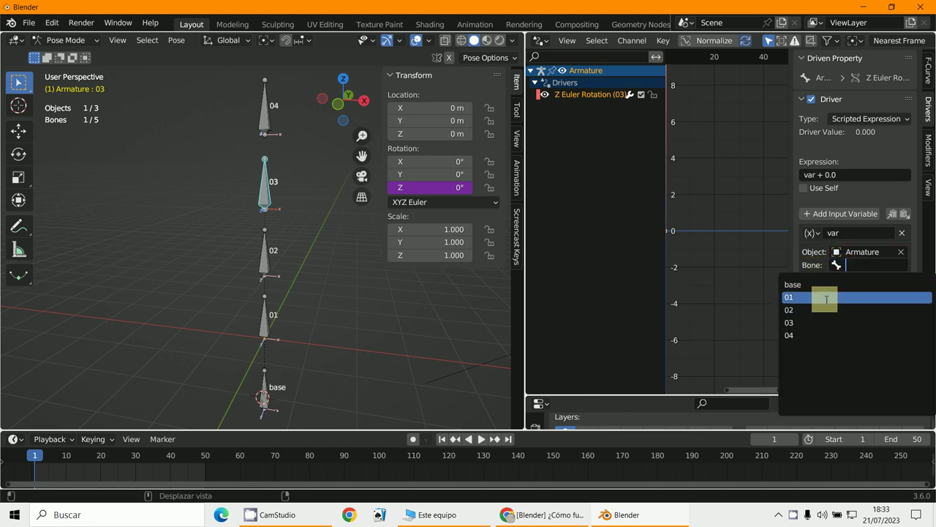
click(825, 298)
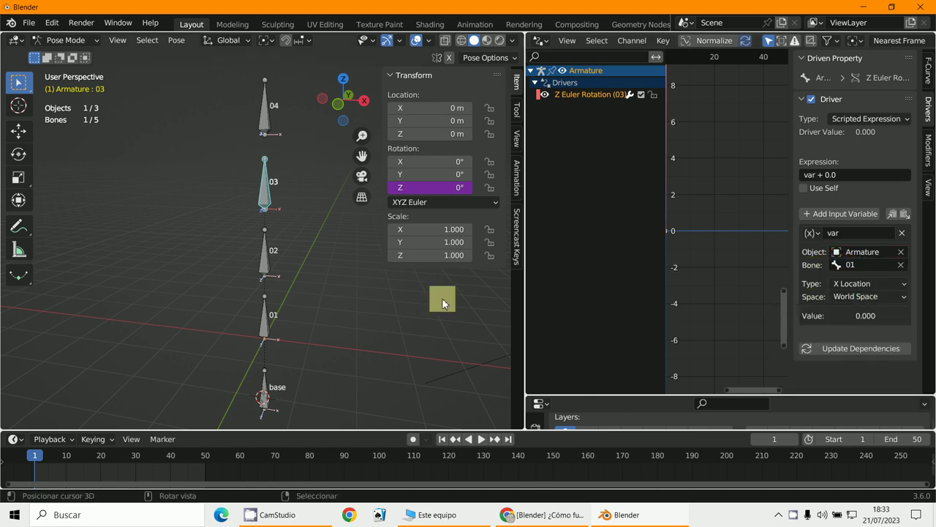
click(868, 283)
click(869, 285)
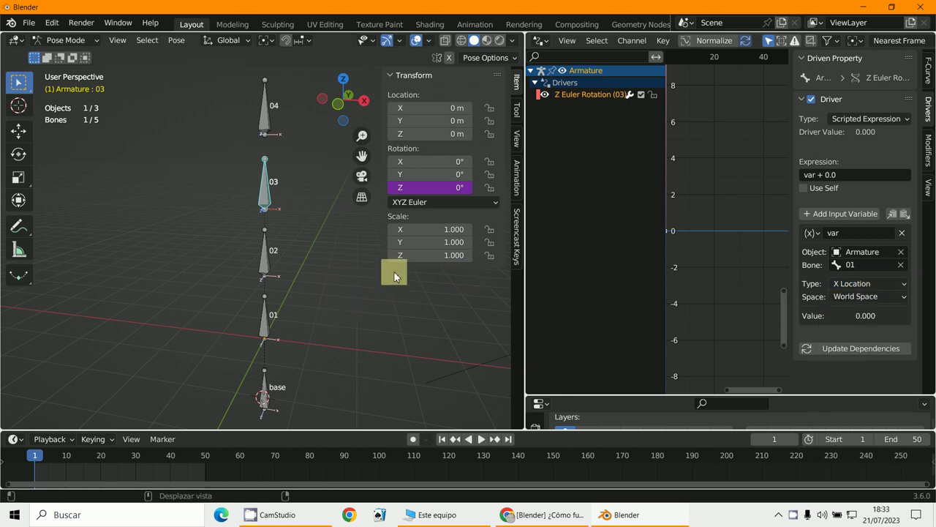
click(481, 439)
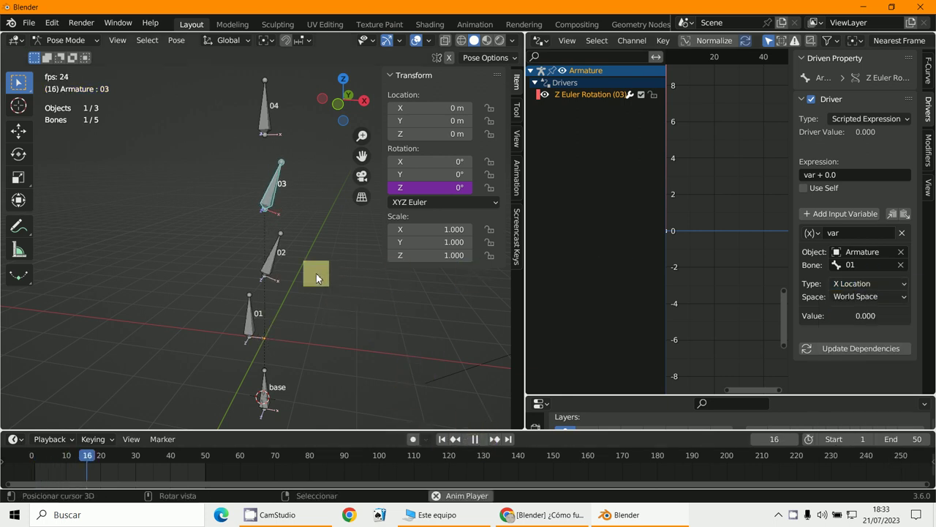
key(Escape)
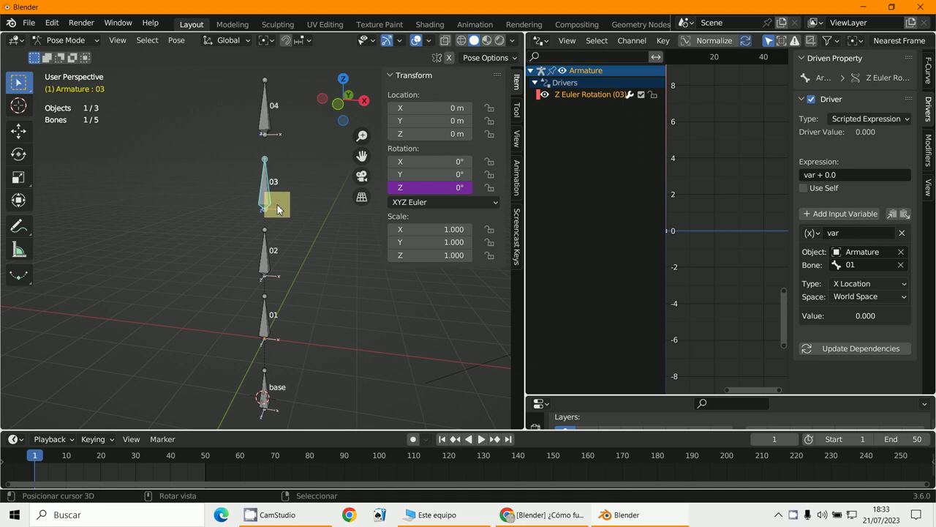
- Rotate bone 03 by 180° about its own length in the top view and apply the pose as rest pose
key(KP_7)
shift+middle_drag(295, 297, 308, 367)
key(r)
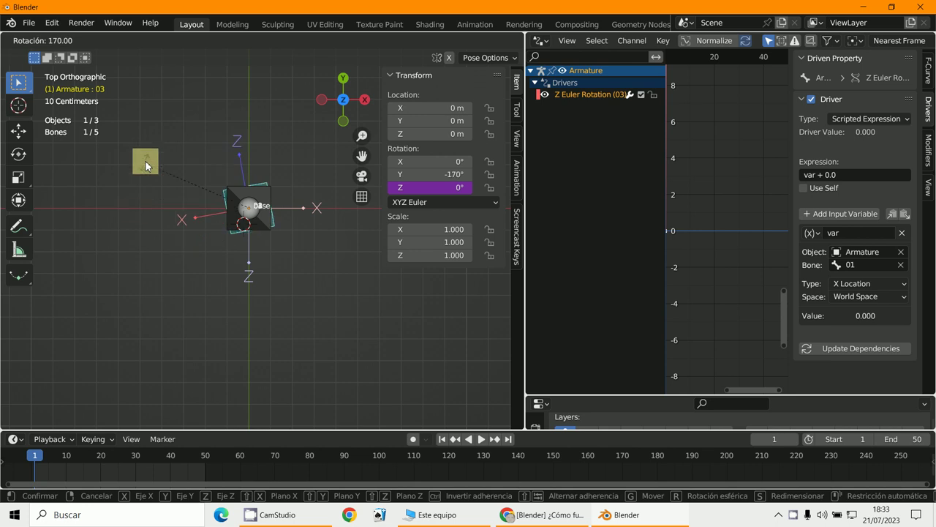
click(158, 150)
middle_drag(322, 337, 268, 215)
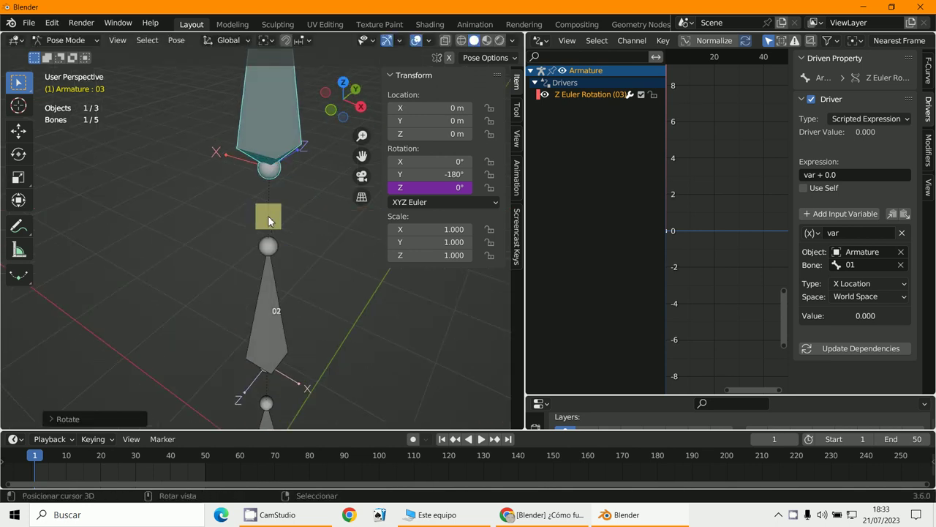
scroll(157, 330, down, 5)
middle_drag(156, 330, 208, 342)
key(ctrl+a)
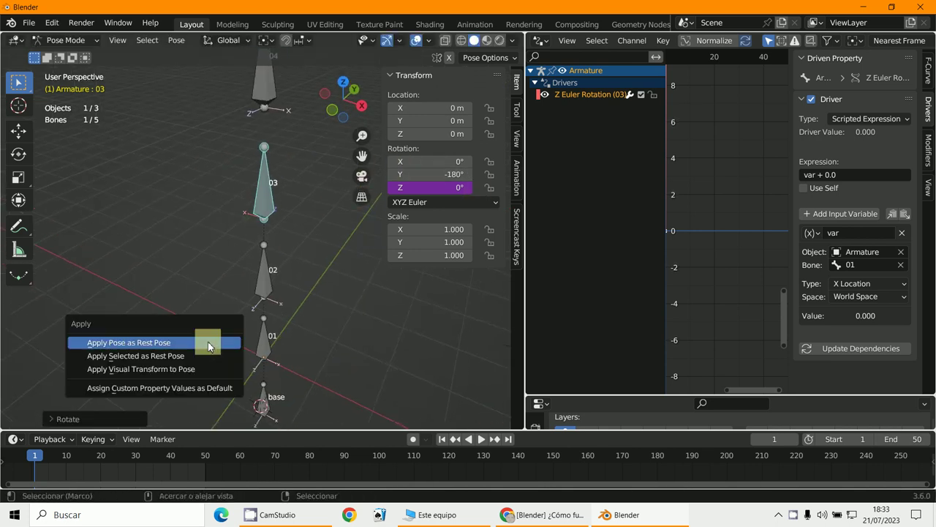
click(143, 347)
middle_drag(361, 324, 327, 292)
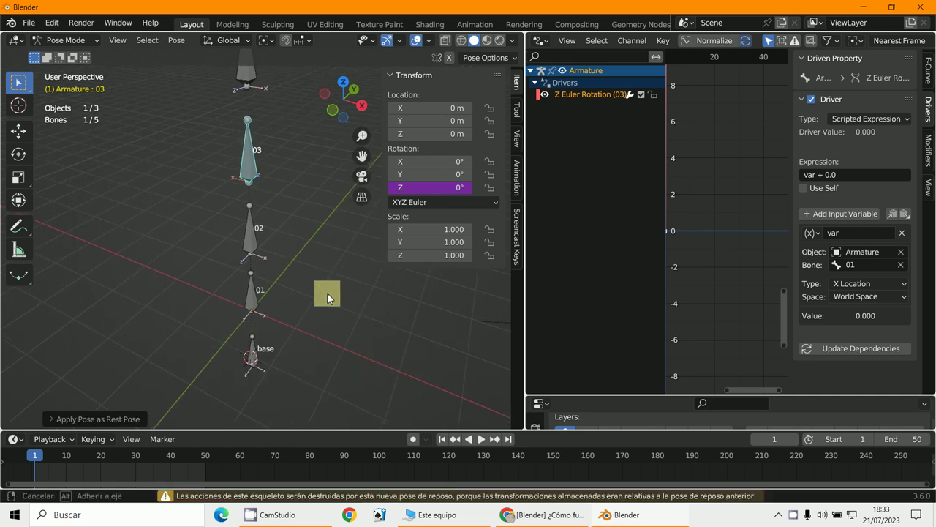
- Play the animation to check bone 03, and set bone 04's rotation mode to XYZ Euler in the side view
click(480, 439)
middle_drag(376, 351, 245, 178)
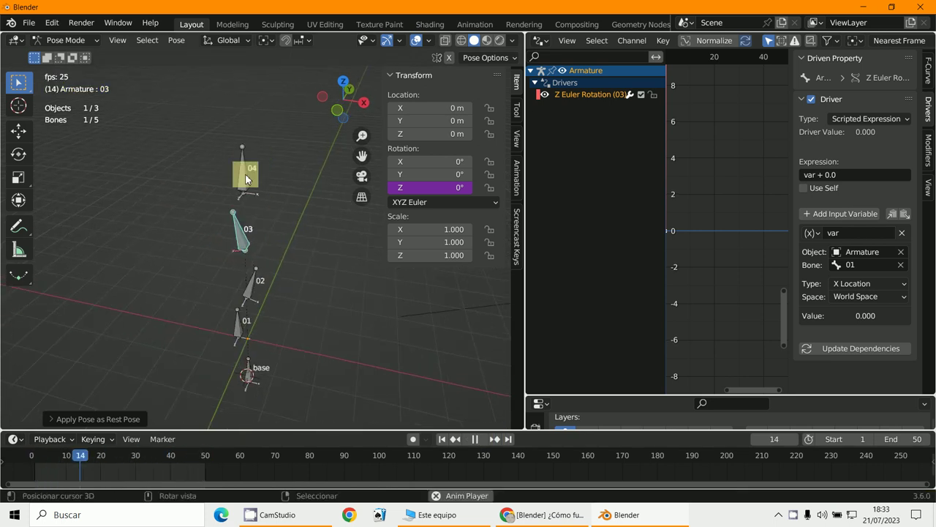
click(246, 178)
middle_drag(292, 241, 183, 249)
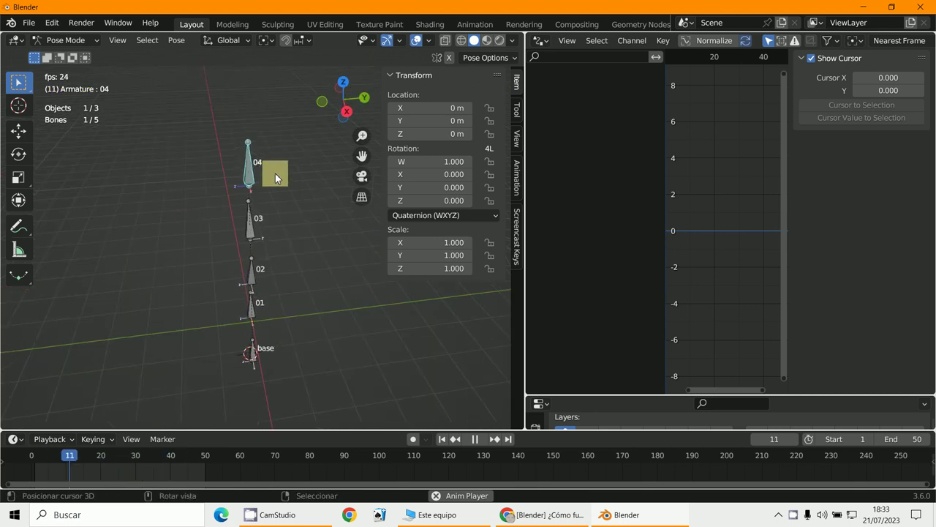
key(KP_3)
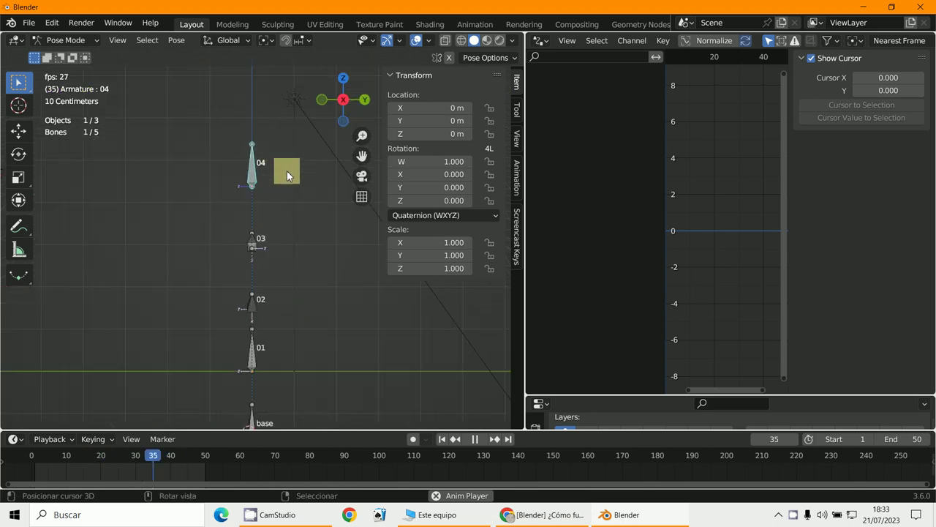
click(418, 215)
click(412, 245)
- Test-rotate bone 04 in the side view to identify its rotation axis, cancel the rotation and stop playback
key(r)
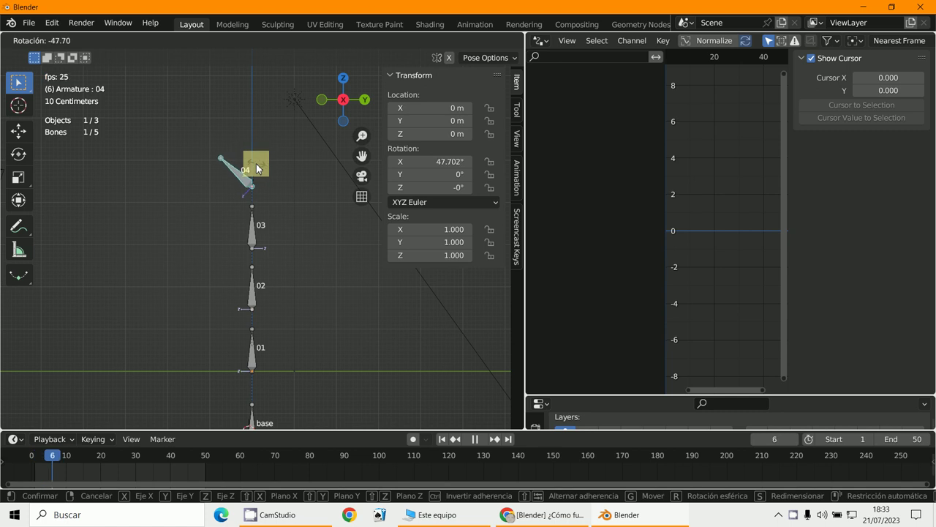
key(Escape)
middle_drag(310, 209, 380, 286)
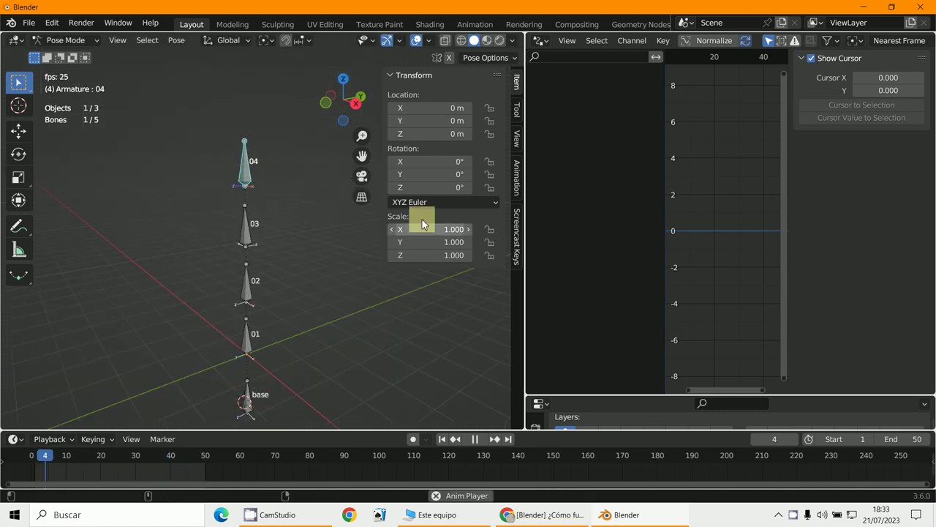
key(Escape)
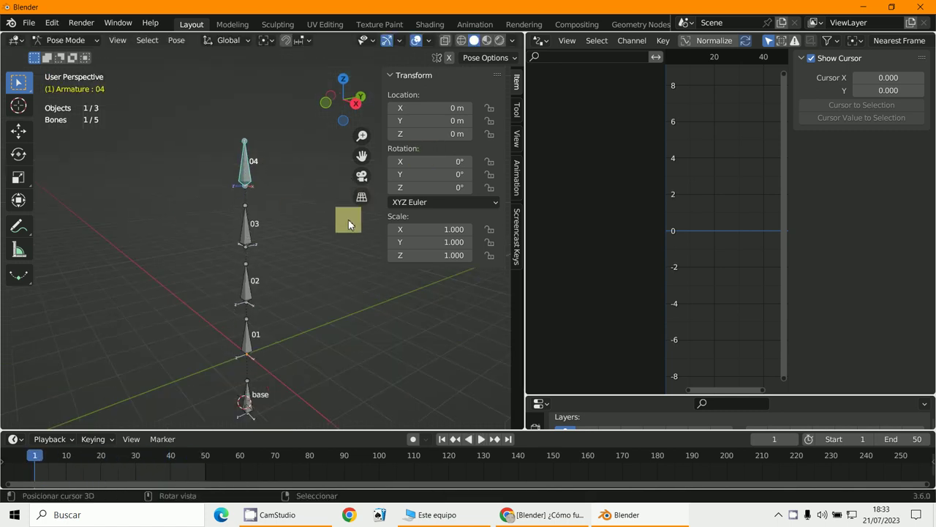
- Add a driver to bone 04's X rotation, with bone 01 of the Armature object as its X Location variable
right_click(423, 157)
click(392, 188)
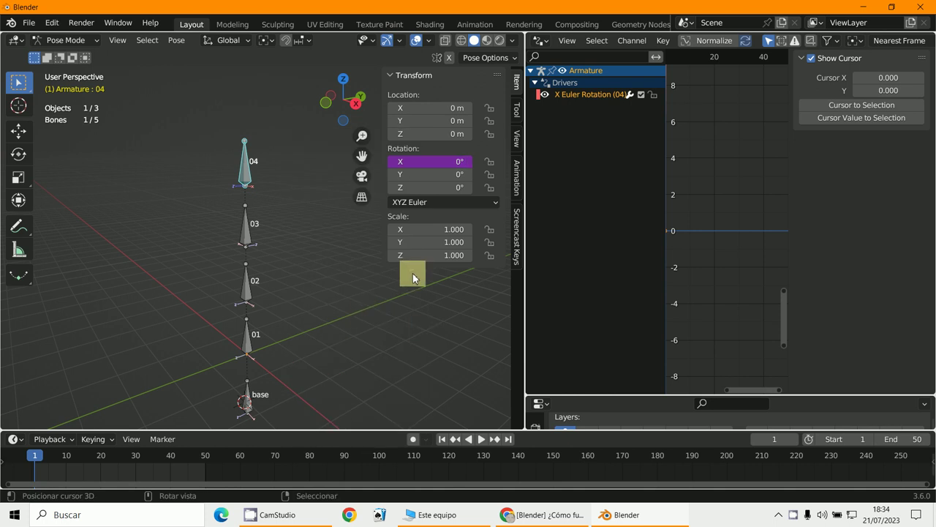
click(575, 98)
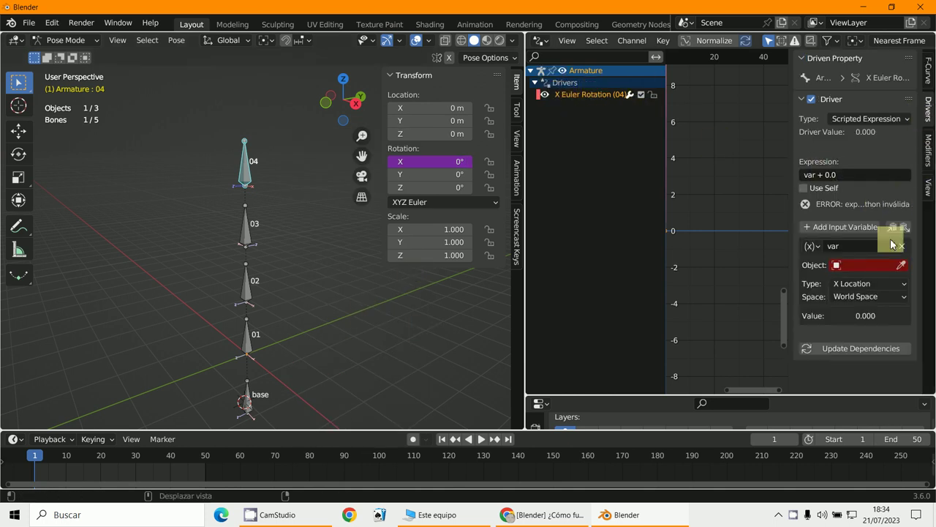
click(836, 265)
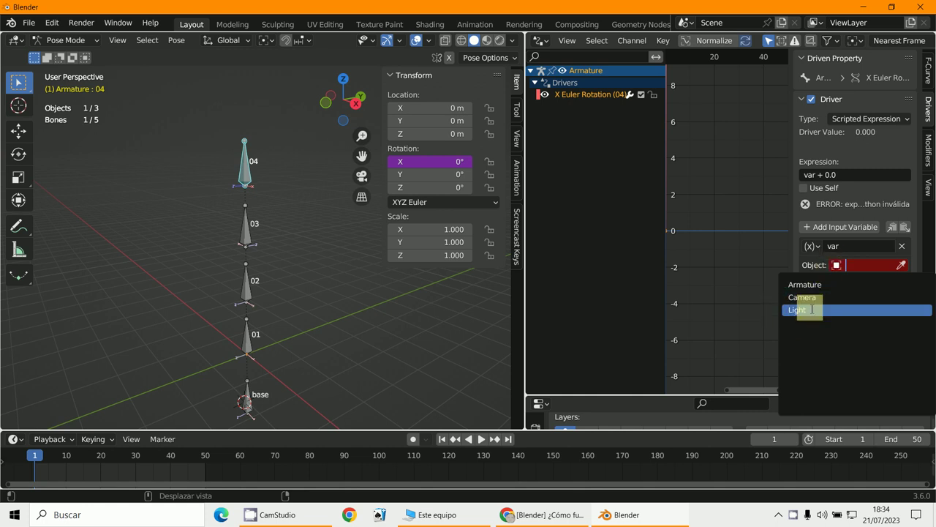
click(804, 284)
click(840, 268)
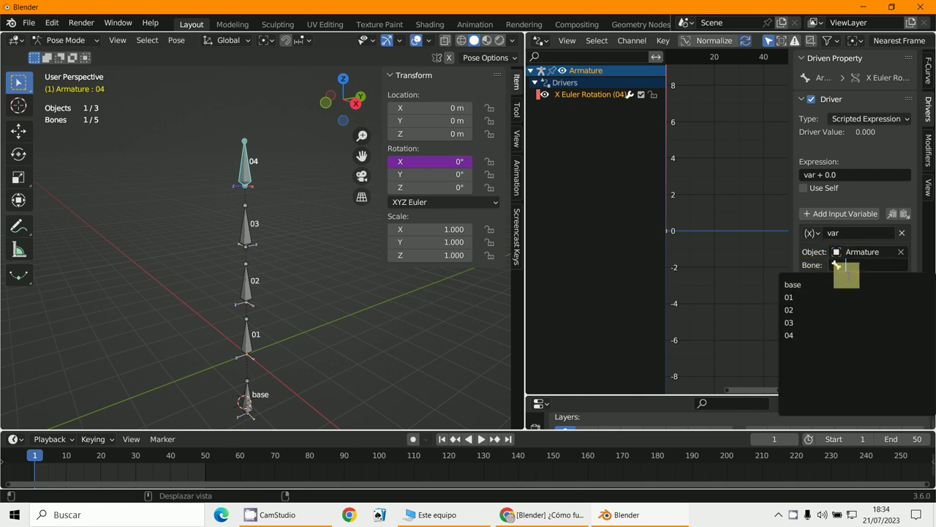
click(791, 293)
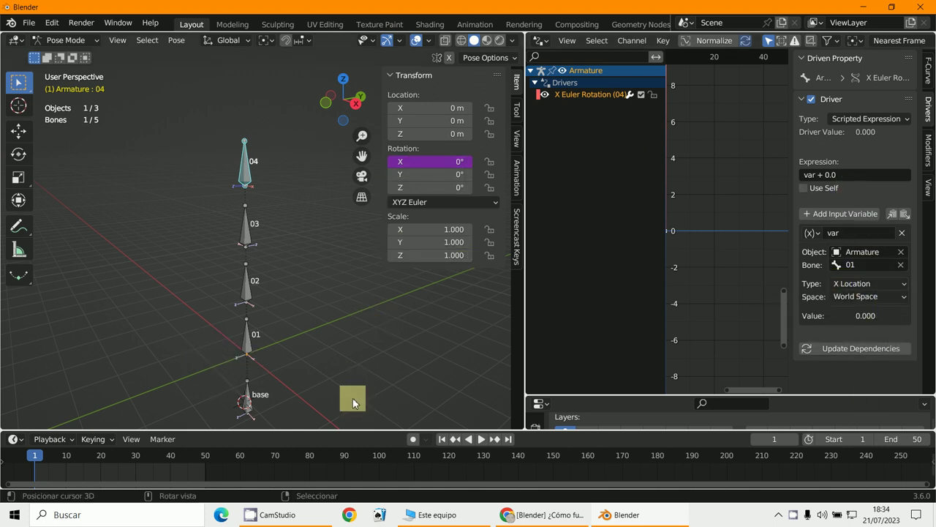
- Play the animation to check the direction of bone 04's driven rotation, and return to frame 1
click(483, 440)
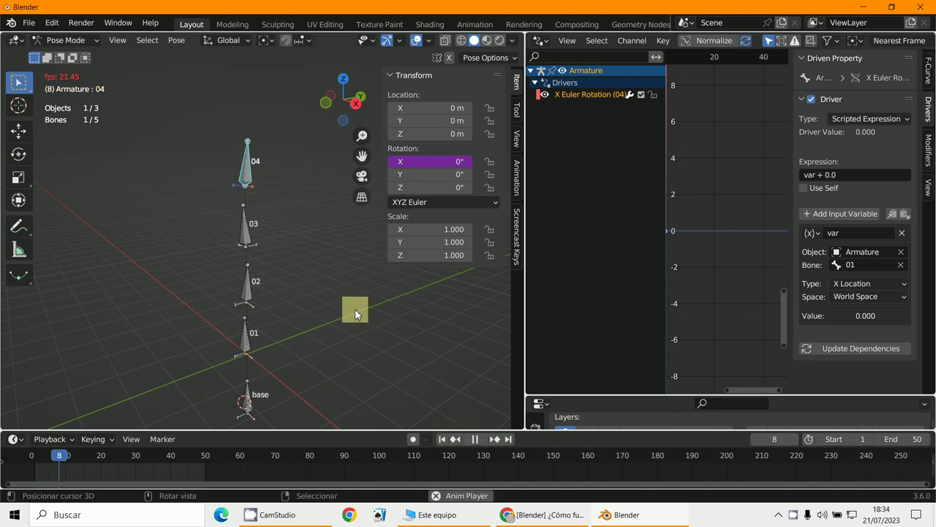
middle_drag(310, 284, 236, 265)
key(Escape)
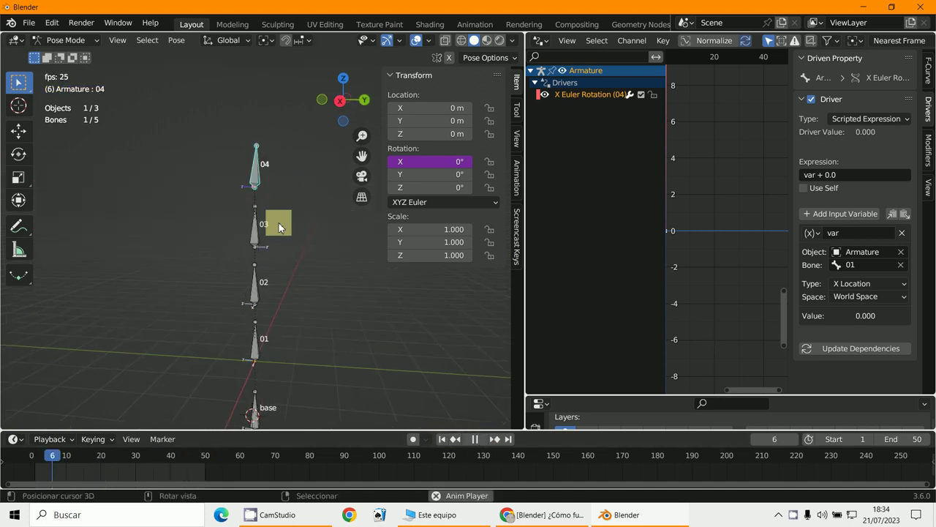
- Rotate bone 04 by 180° about its own length in the top view and apply the pose as rest pose
middle_drag(281, 235, 330, 259)
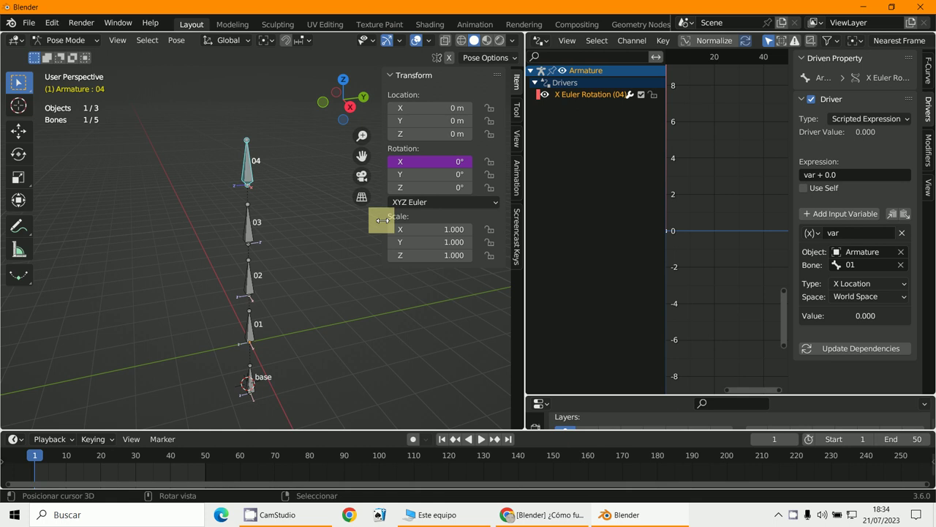
key(KP_7)
scroll(303, 338, up, 4)
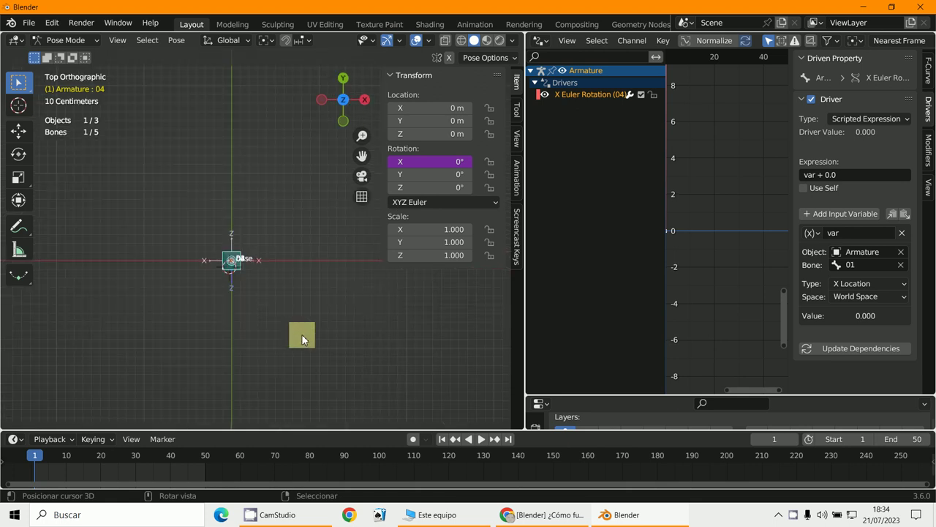
key(r)
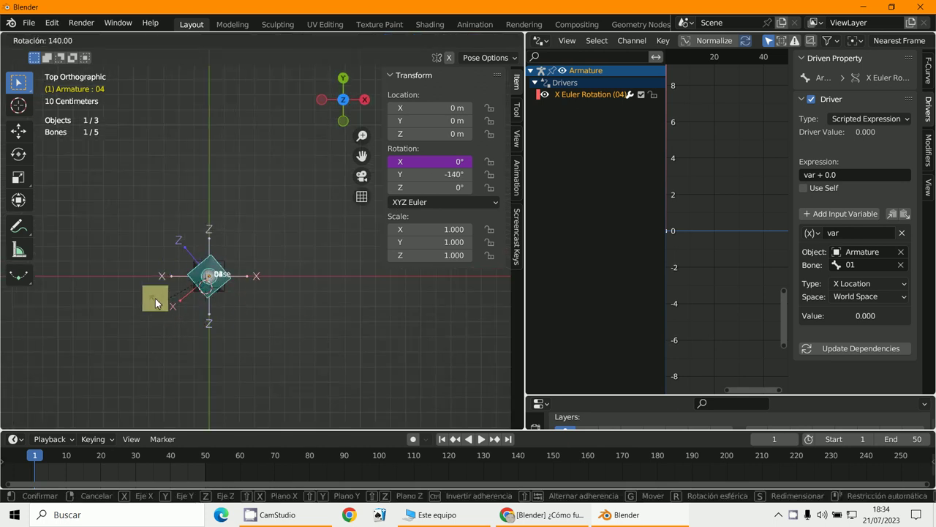
click(154, 272)
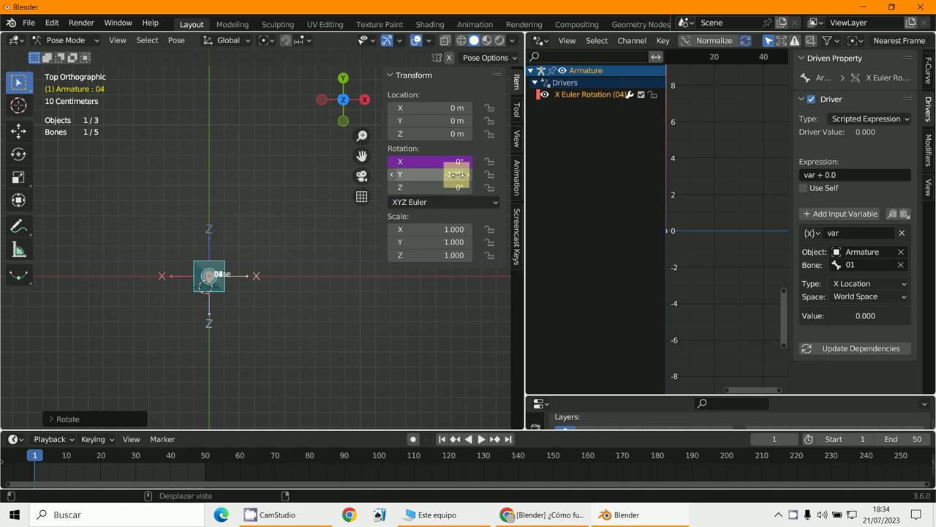
middle_drag(388, 341, 351, 368)
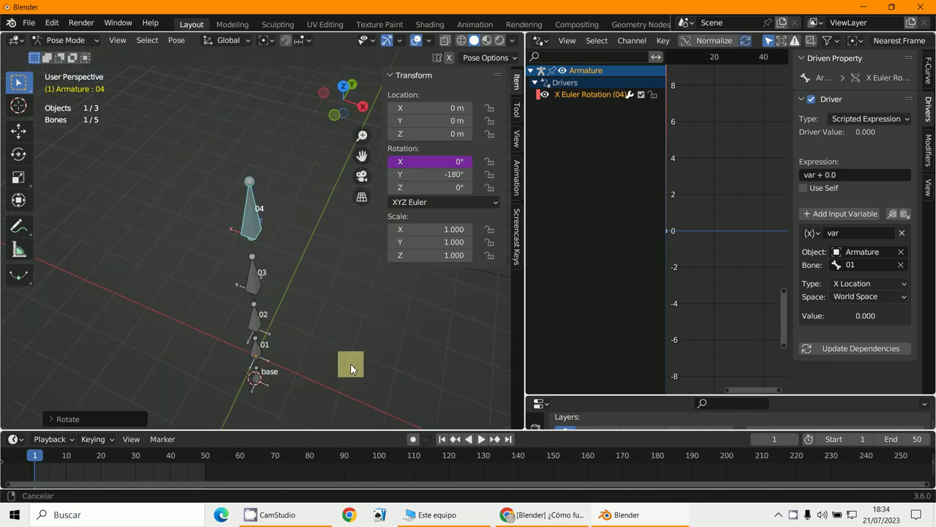
key(ctrl+a)
click(300, 362)
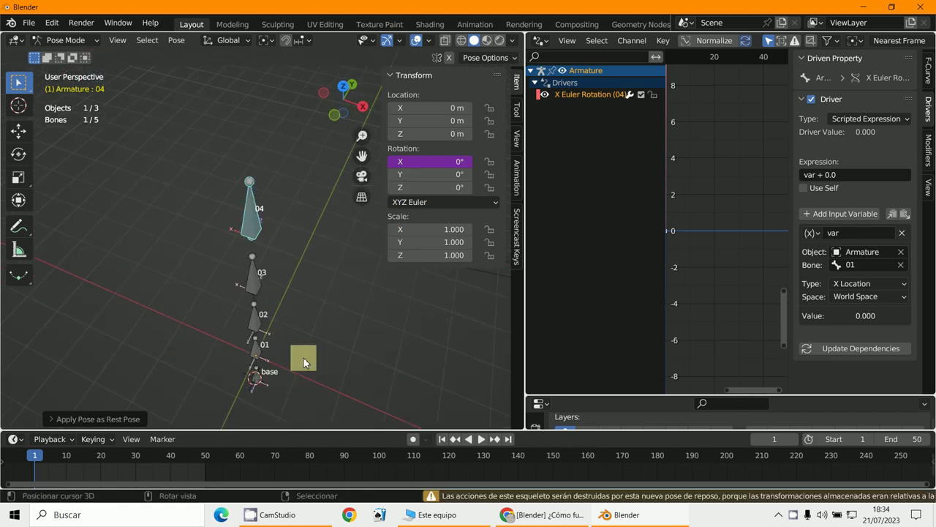
- Play the animation to check bones 02, 03 and 04 moving with bone 01, and return to frame 1
middle_drag(352, 343, 303, 301)
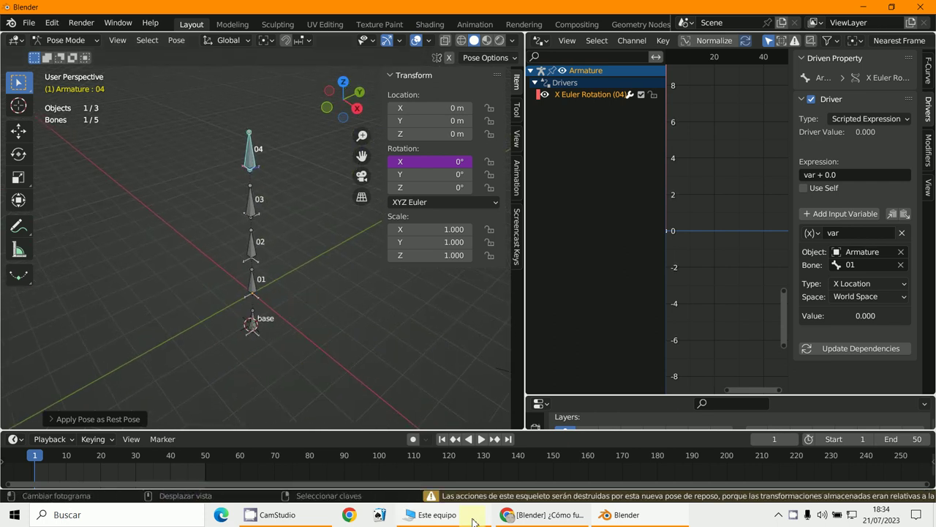
click(487, 440)
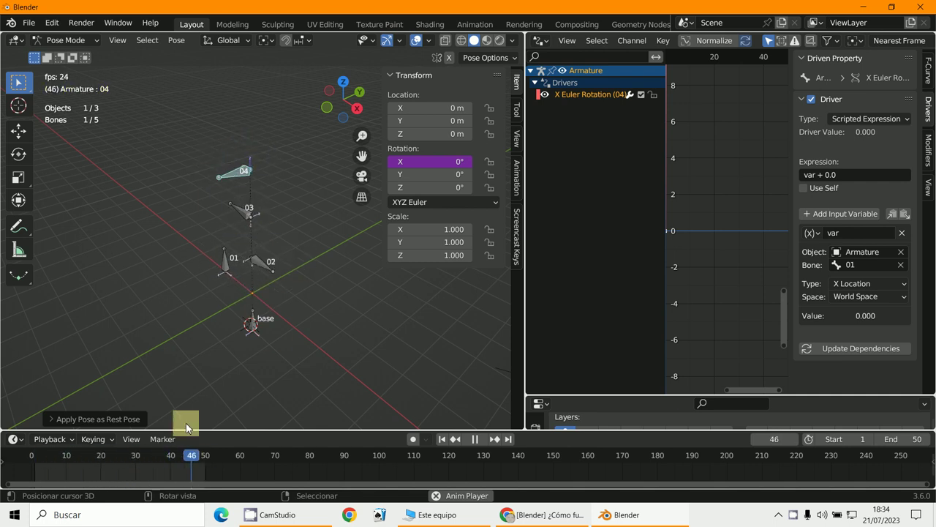
key(Escape)
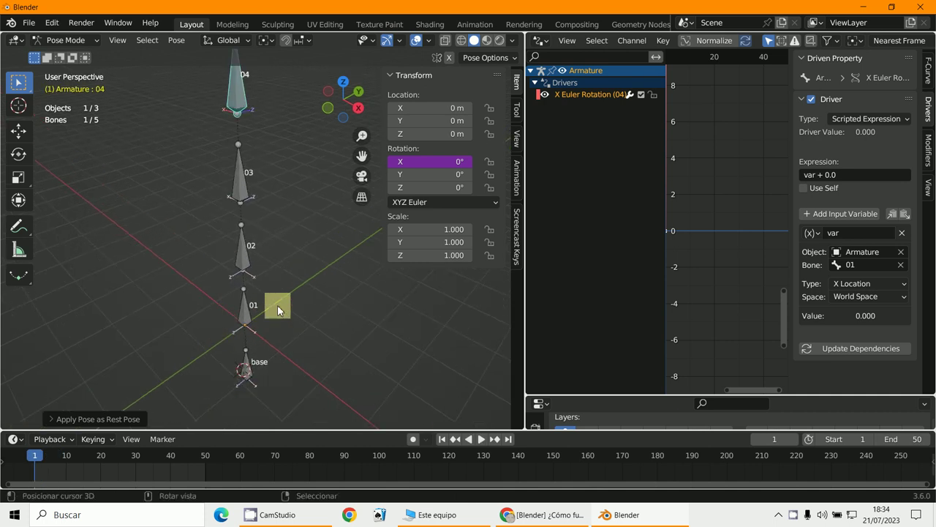
- Select bone 02 and examine its Z rotation driver's type and variable settings
scroll(293, 302, down, 2)
middle_drag(287, 238, 255, 293)
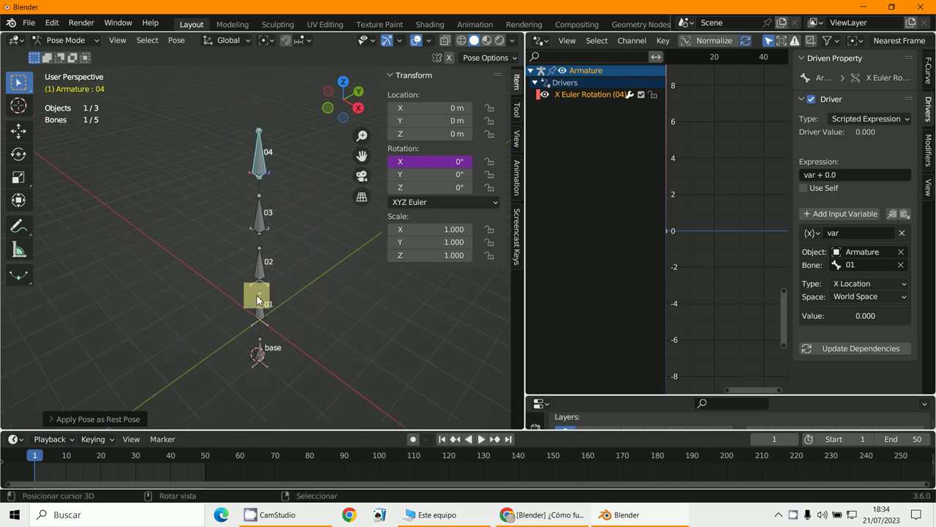
click(257, 278)
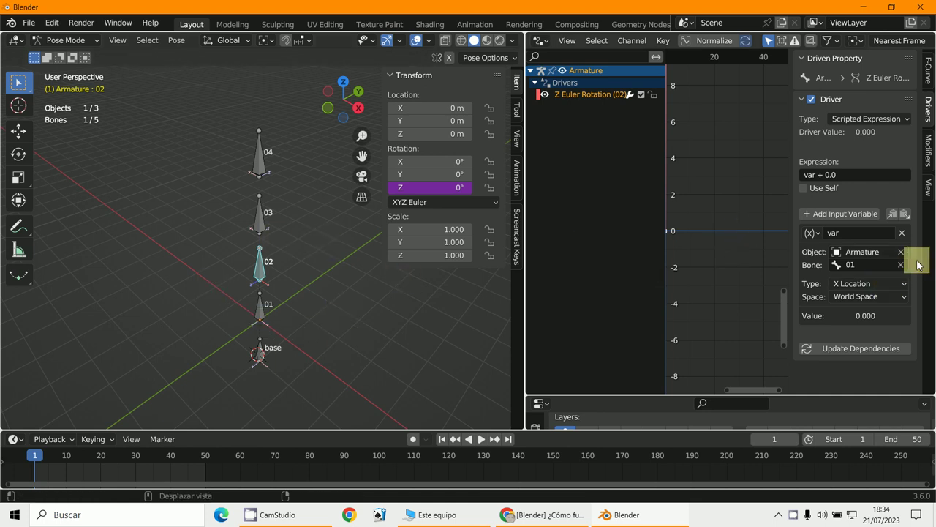
click(855, 120)
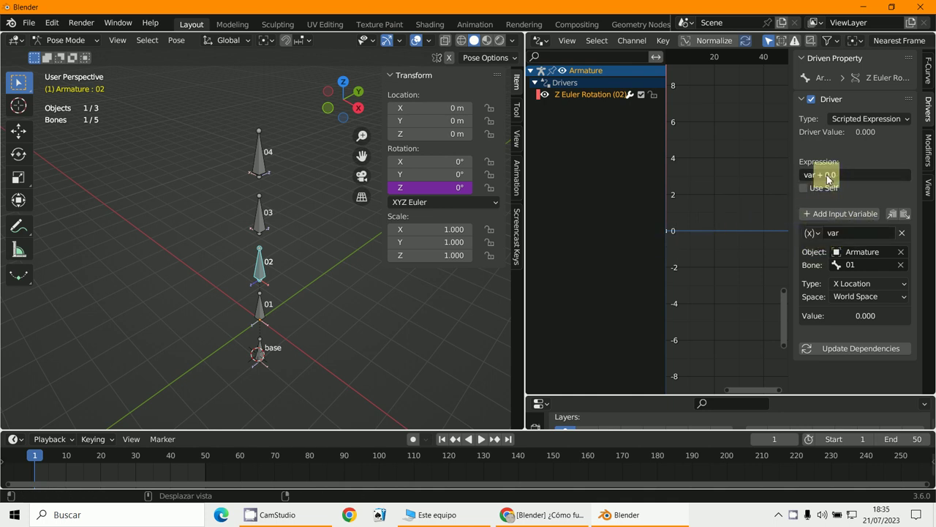
- Try renaming bone 02's driver variable to var/2, play the animation to check it, and restore the name var
click(848, 232)
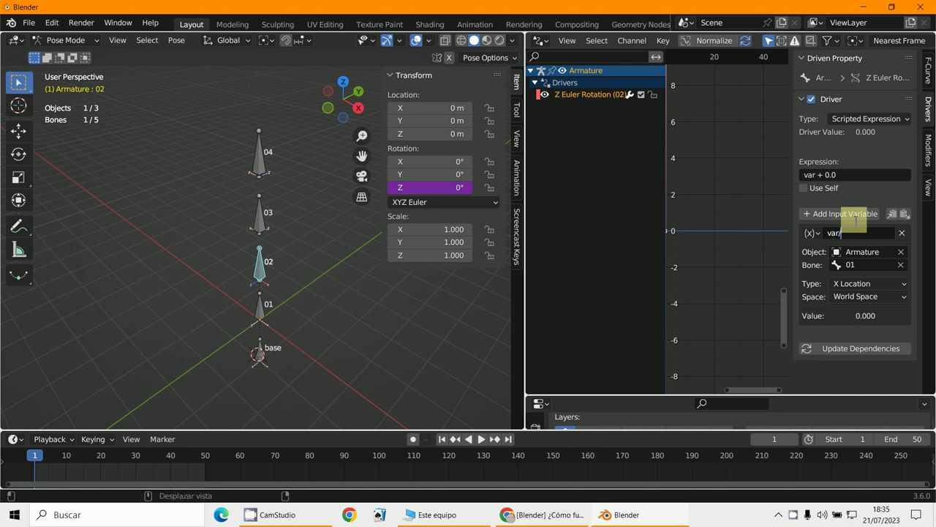
text(/2)
key(Return)
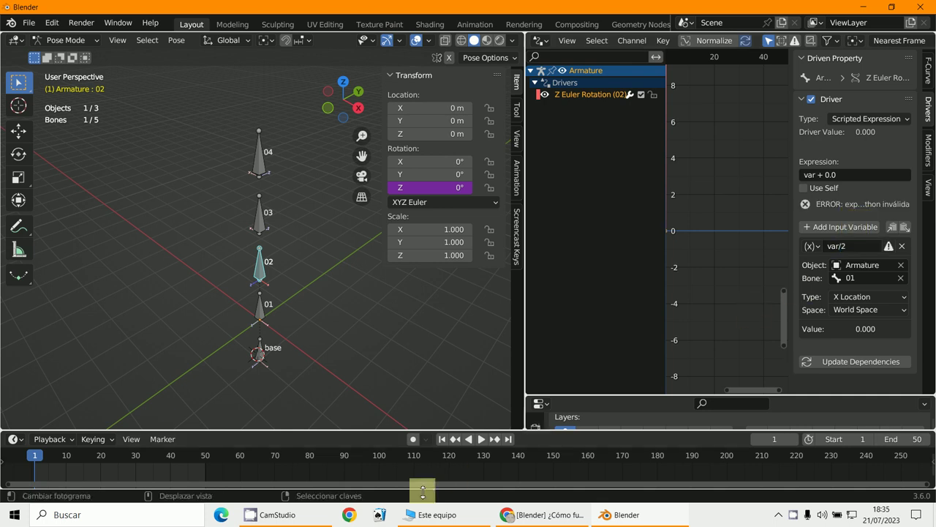
click(482, 445)
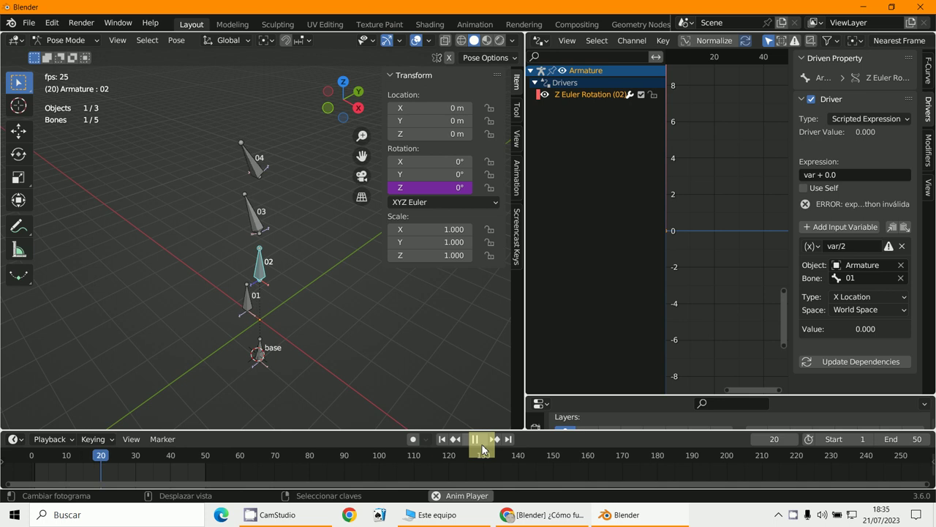
key(Escape)
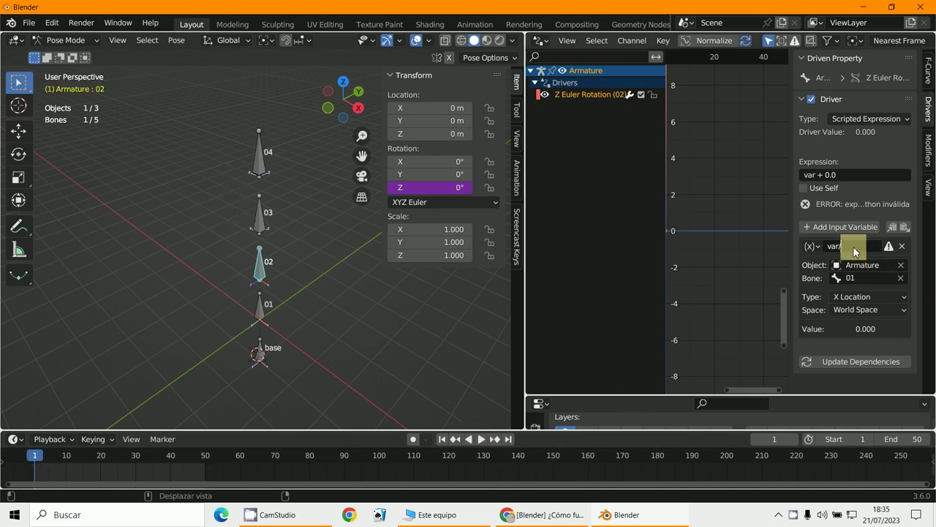
click(776, 231)
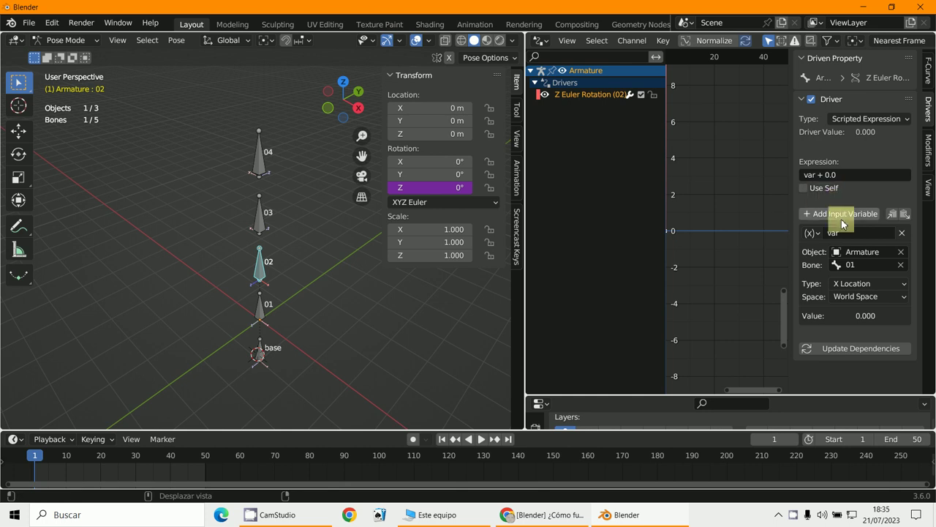
- Try the expression var + 0.0 /2 in bone 02's driver, play it in the front view, and restore var + 0.0 with Scripted Expression
click(841, 175)
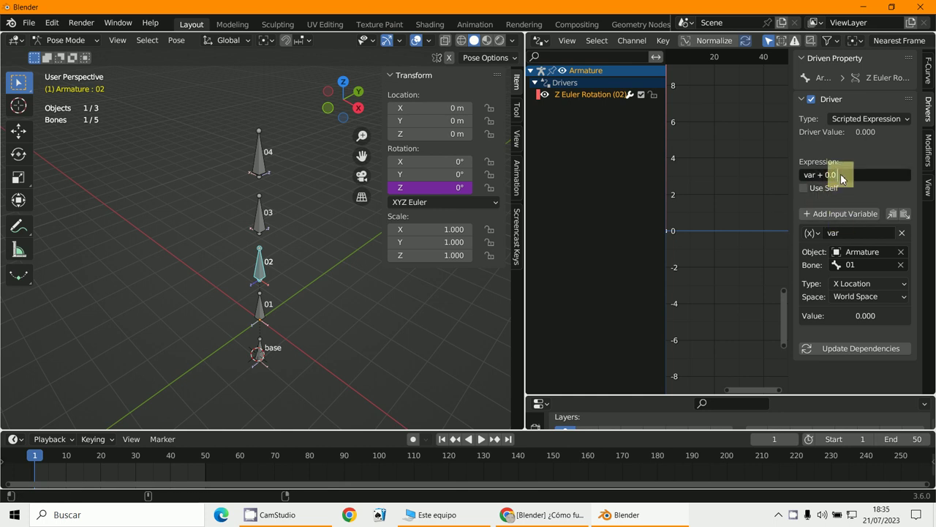
text(/2)
key(Return)
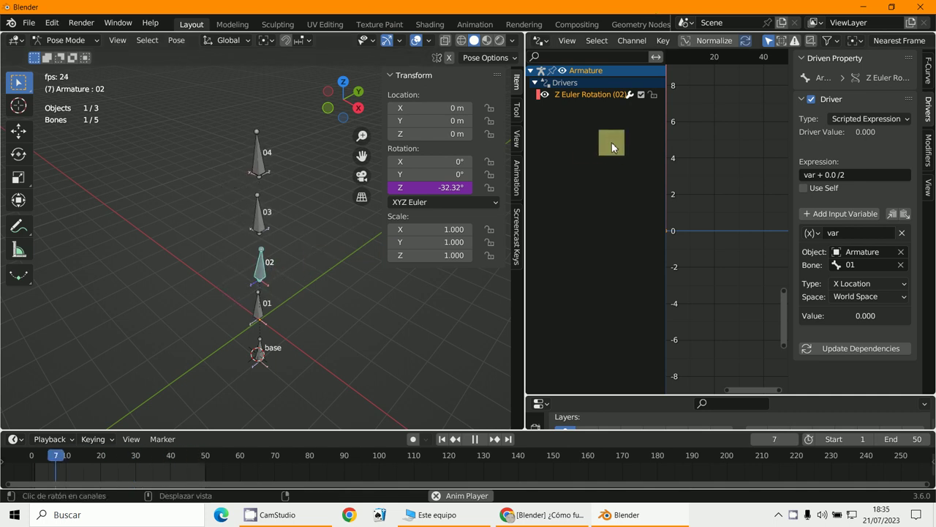
key(KP_1)
key(Escape)
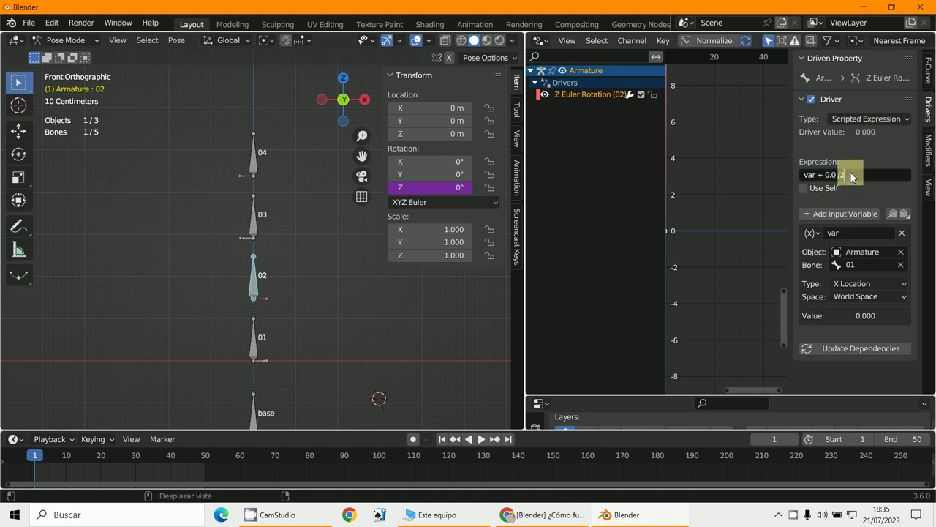
click(865, 117)
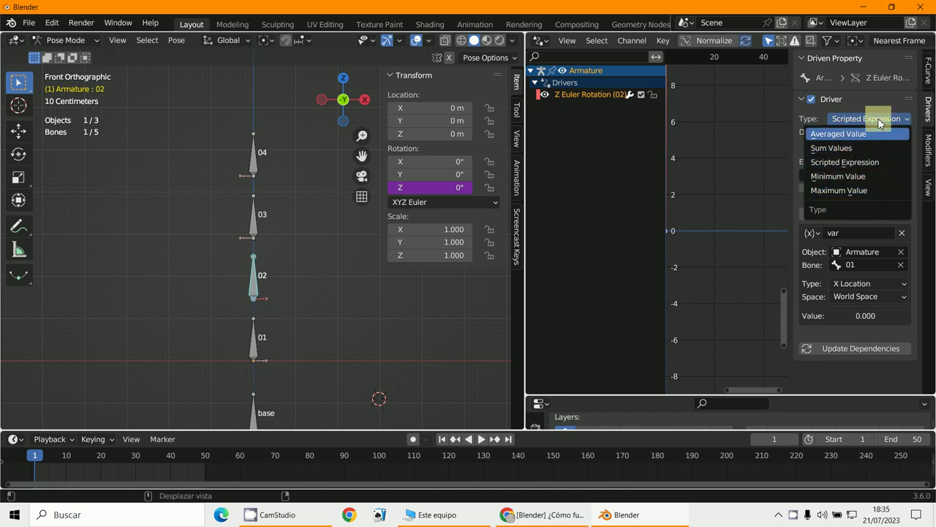
click(847, 163)
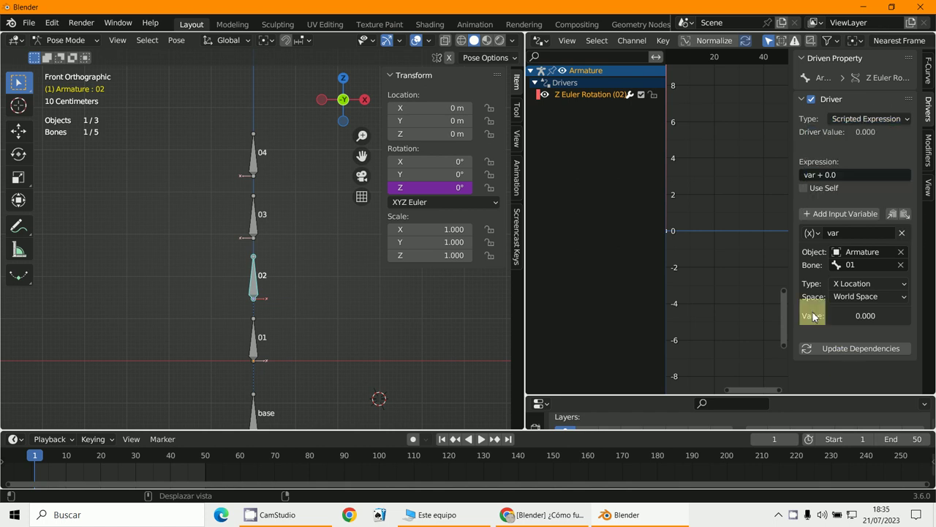
- Update the dependencies of bone 02's Z rotation driver and try adding a second input variable to it
click(832, 351)
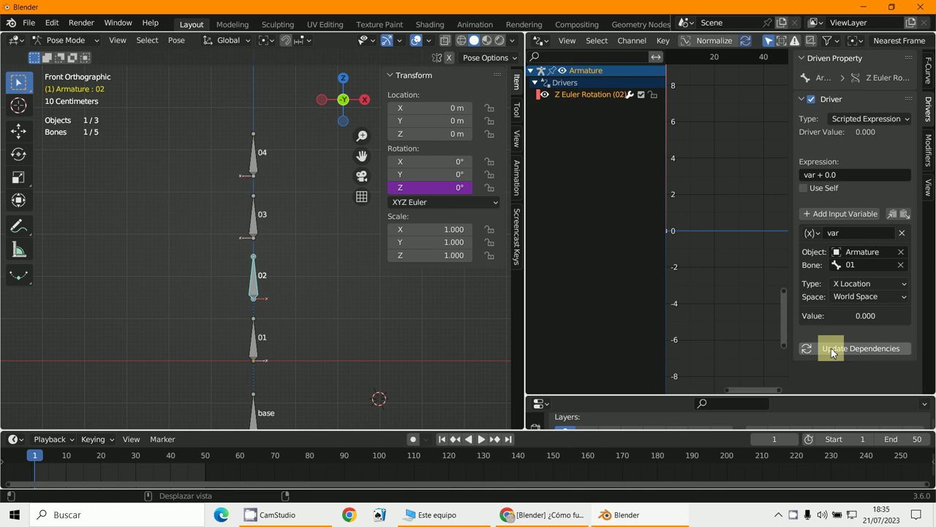
click(851, 214)
scroll(865, 370, down, 2)
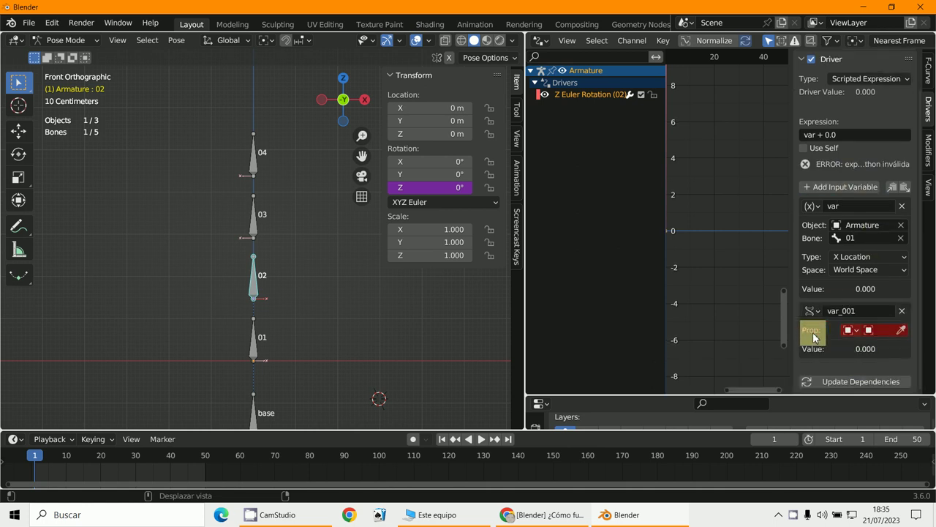
click(845, 330)
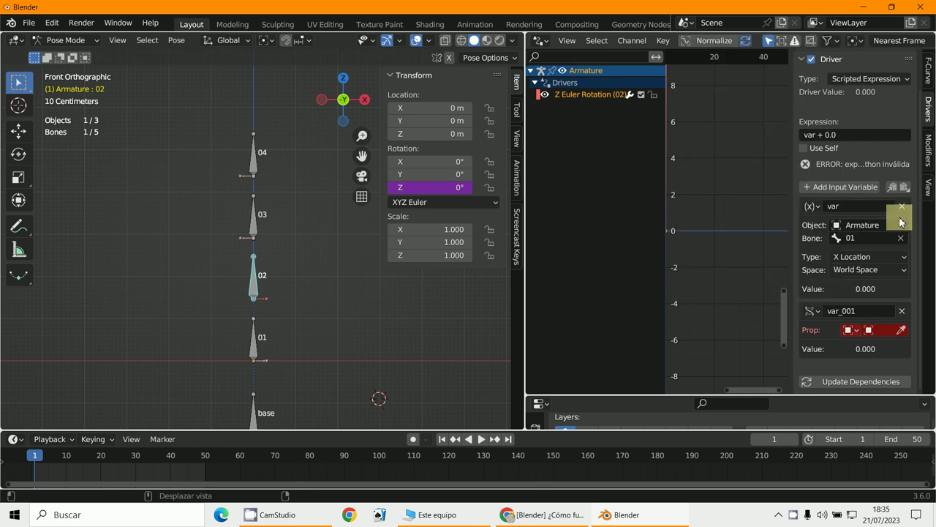
scroll(869, 334, up, 2)
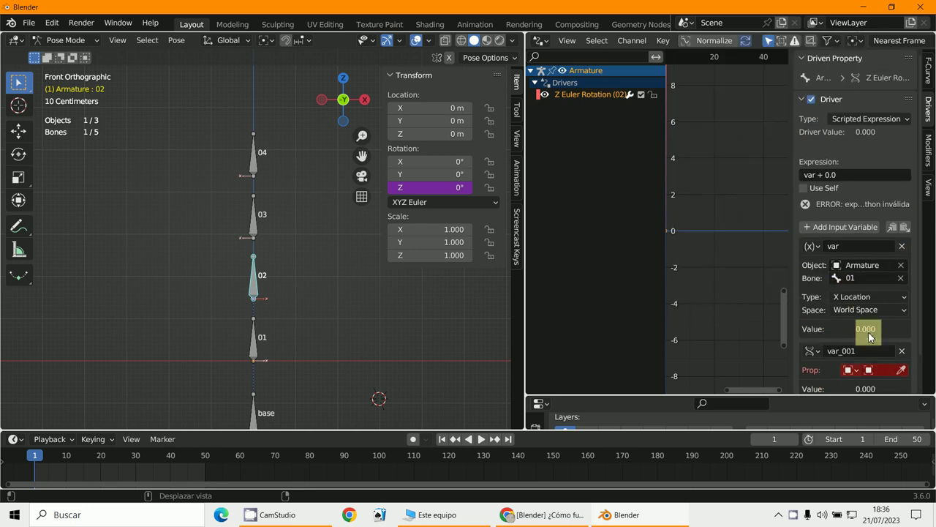
scroll(414, 324, down, 3)
scroll(413, 324, up, 3)
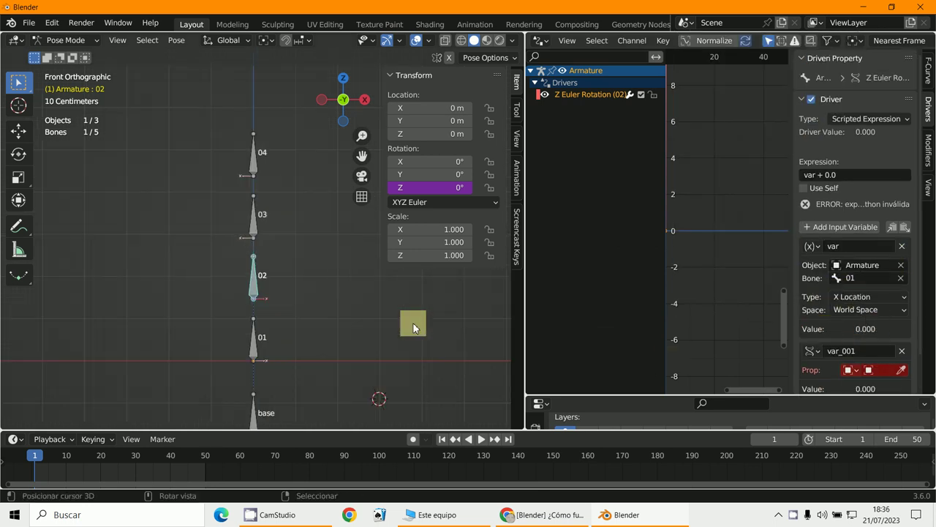
scroll(414, 326, down, 2)
scroll(408, 307, up, 3)
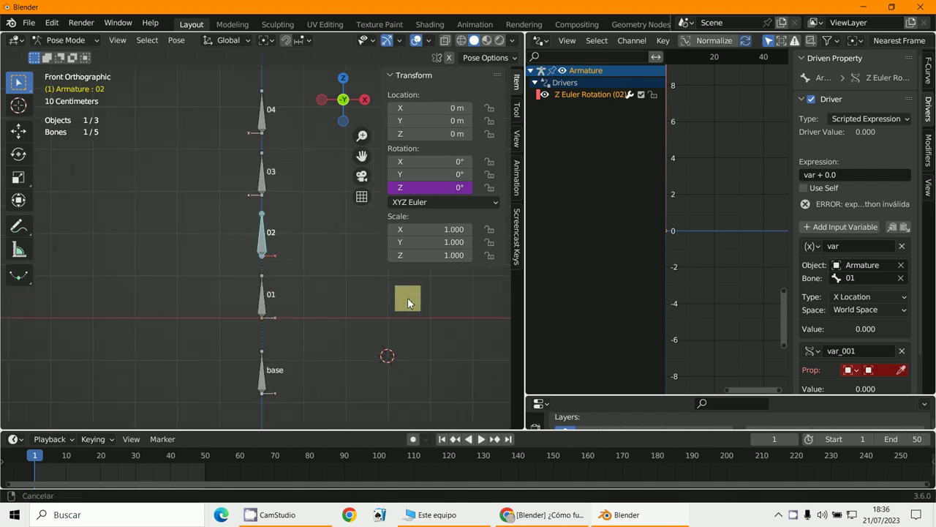
- Play the animation in perspective view, checking bones 01 and 02 and the driver expression, and stop playback
middle_drag(407, 297, 328, 348)
click(268, 314)
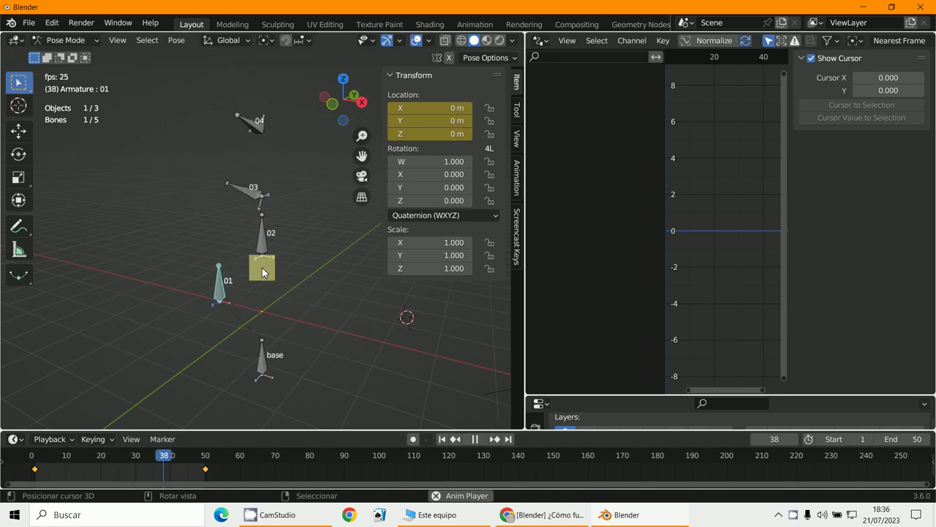
click(261, 266)
click(261, 251)
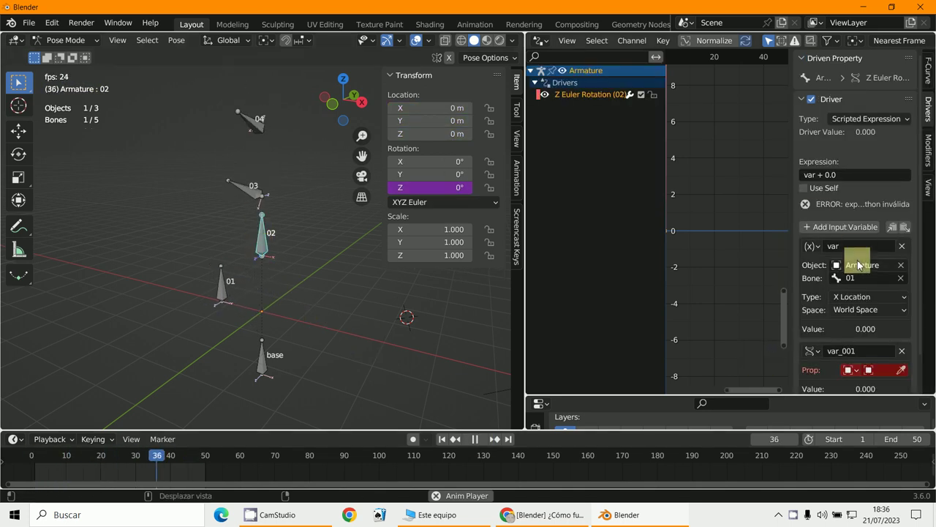
click(840, 175)
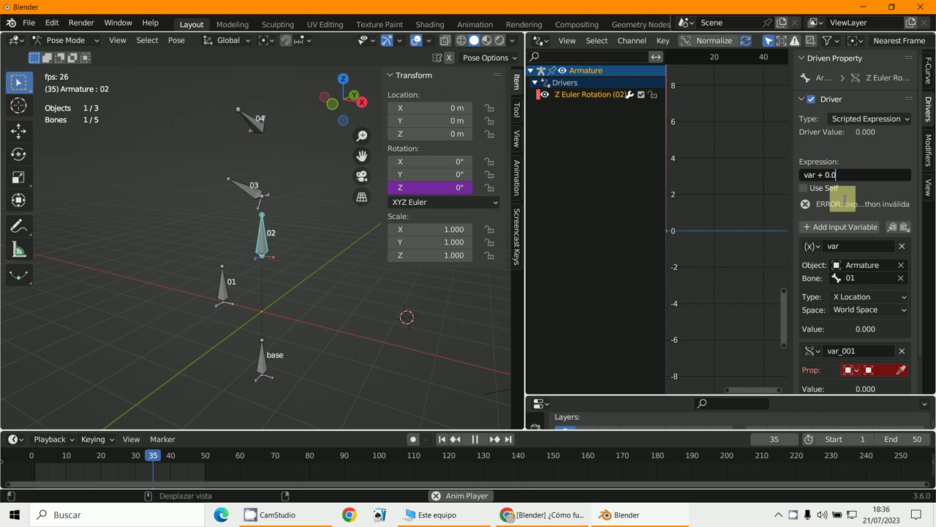
key(Escape)
key(Escape)
- Delete the extra variable var_001 from bone 02's Z rotation driver and play the animation to check the bone
right_click(439, 188)
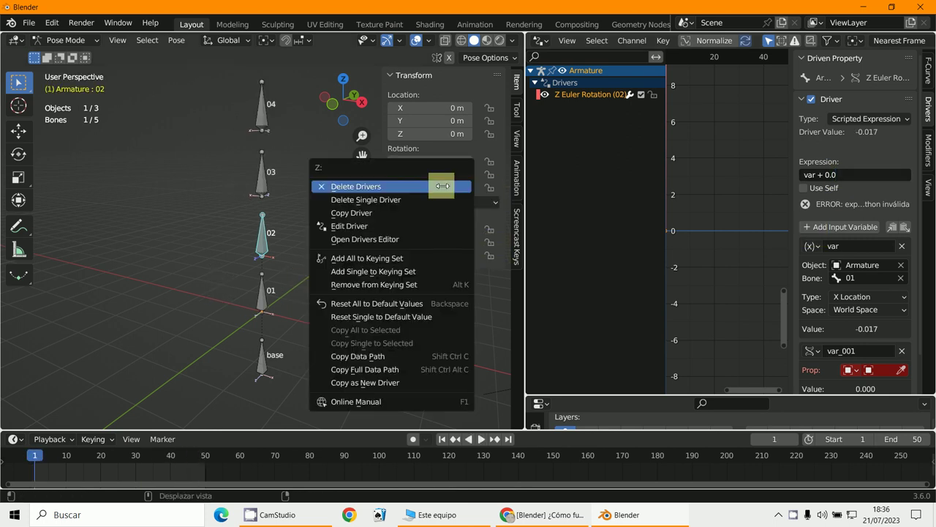
click(403, 226)
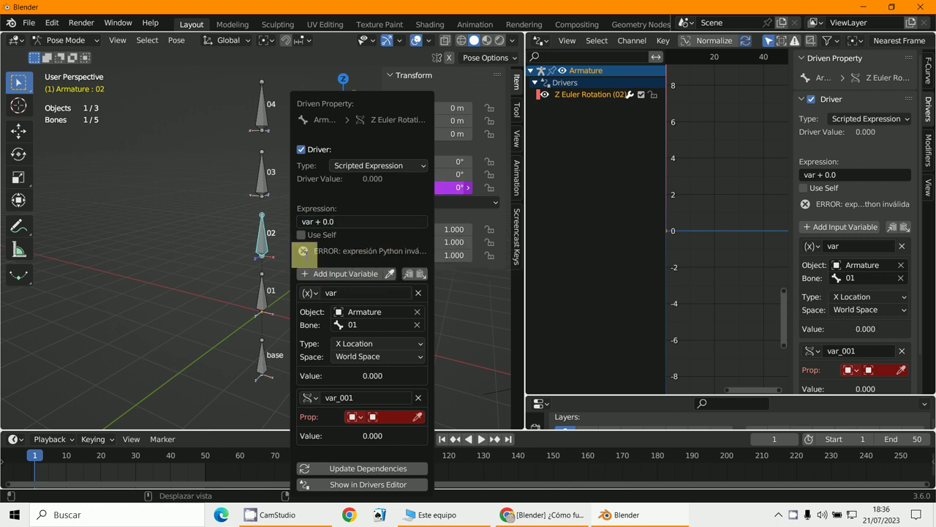
click(418, 397)
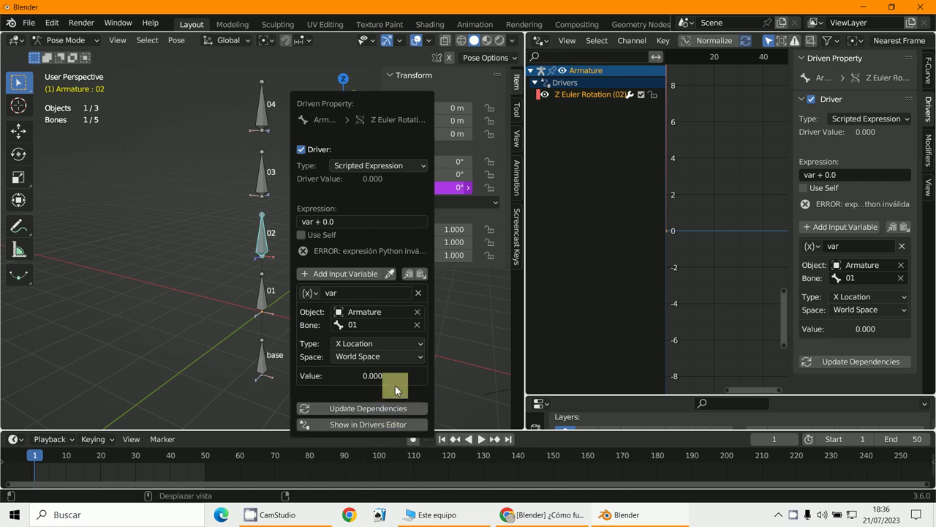
click(370, 425)
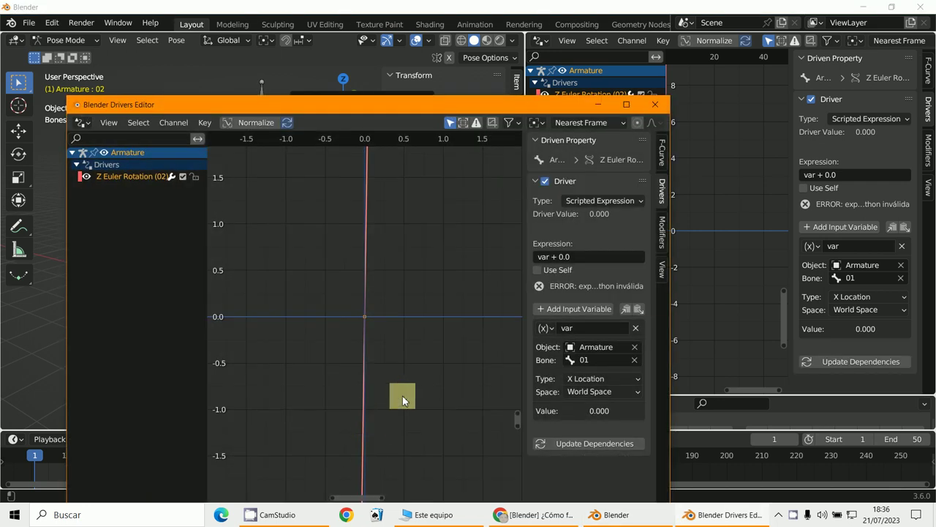
click(656, 106)
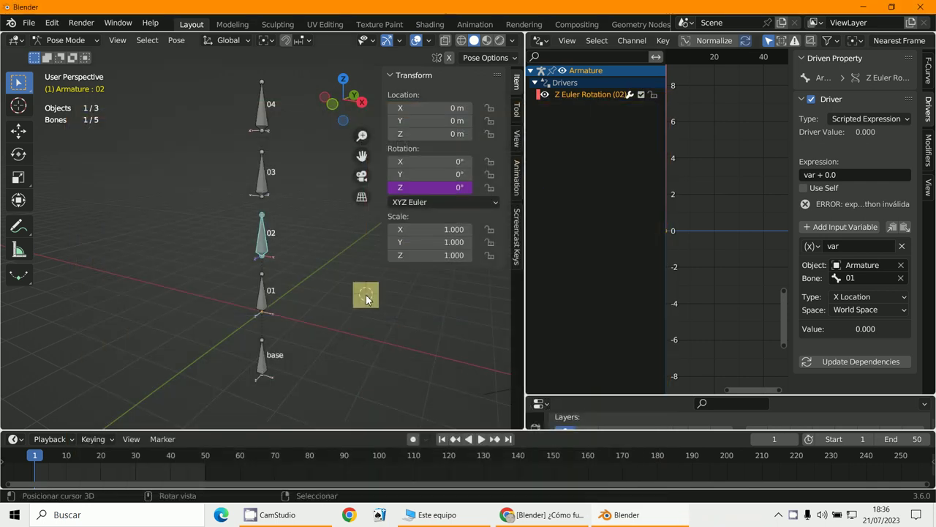
click(482, 439)
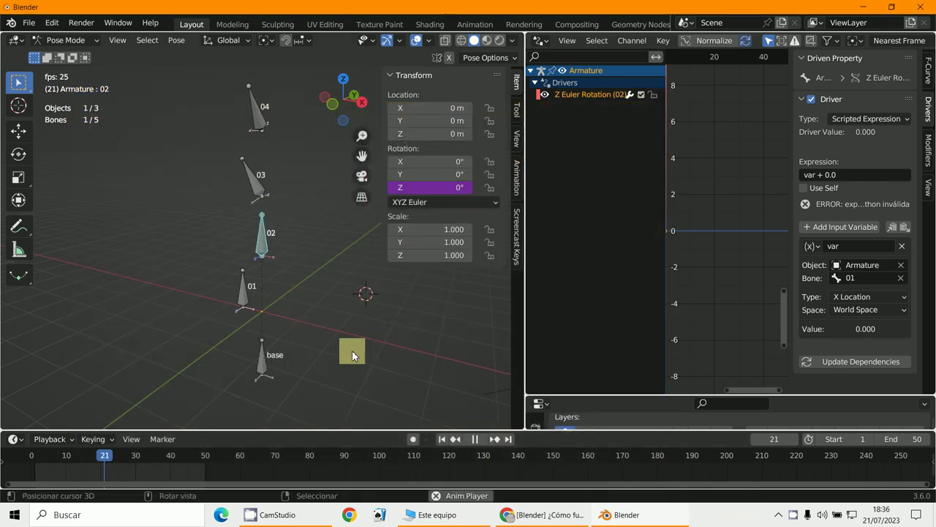
- Delete the driver on bone 02's Z rotation and add a new driver to the same channel
right_click(425, 187)
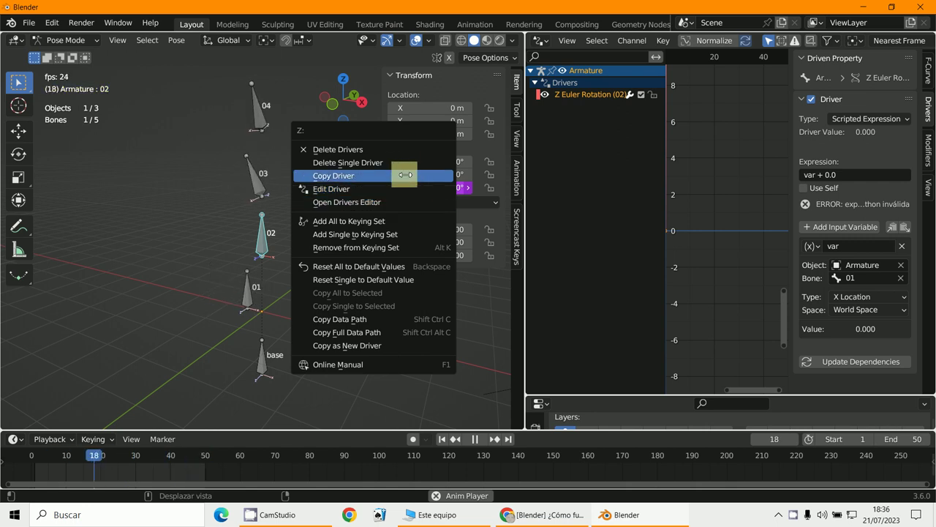
click(409, 149)
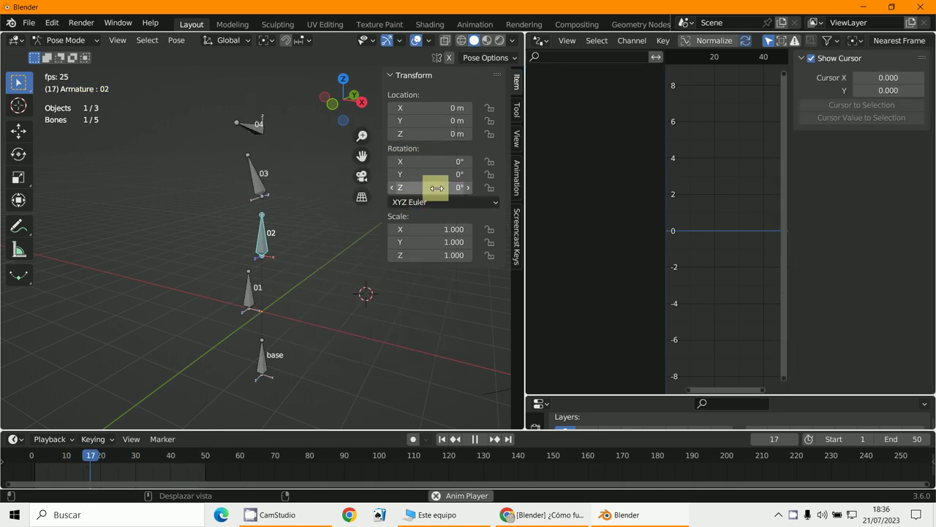
right_click(414, 190)
click(403, 220)
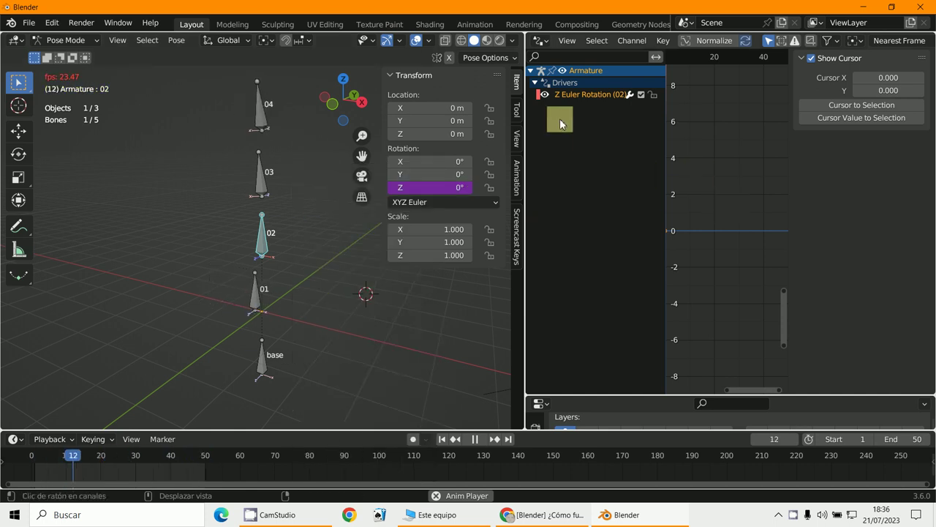
- Set the new bone 02 driver's variable to use the Armature object and bone 01
click(589, 95)
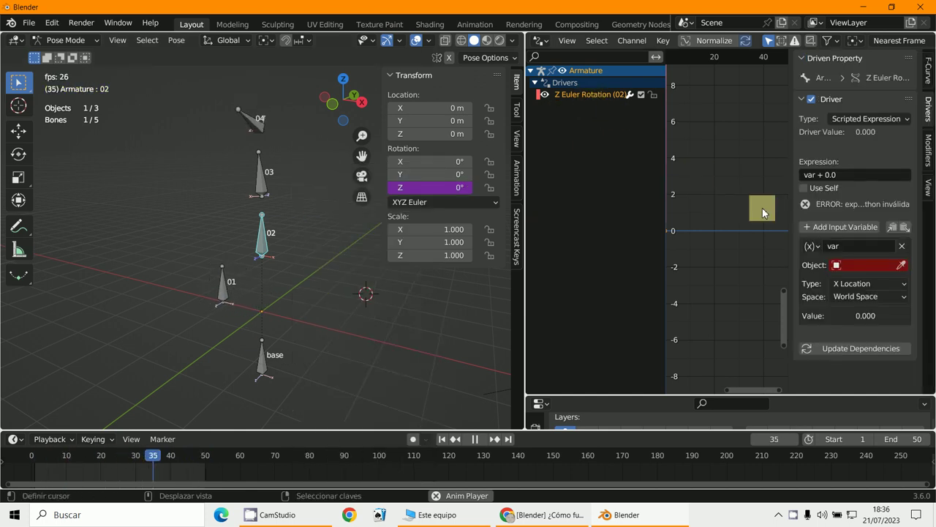
click(836, 265)
click(816, 284)
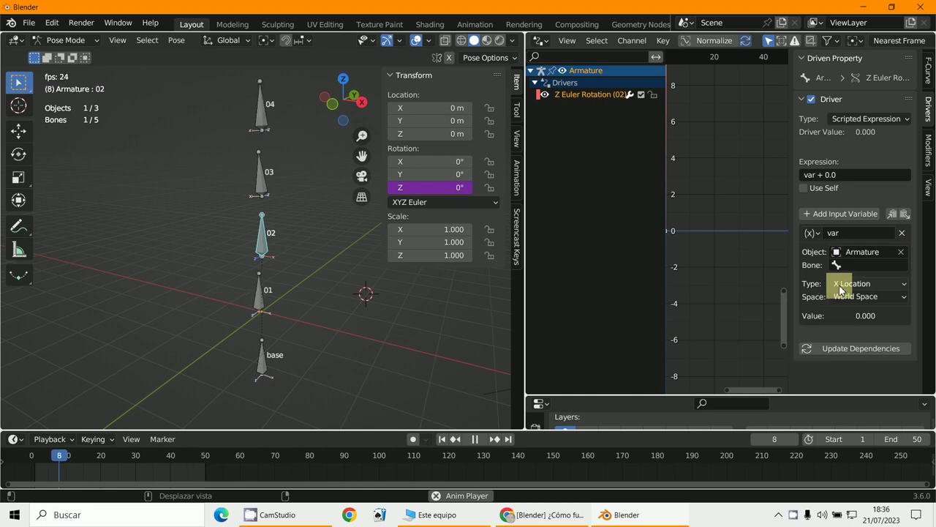
click(841, 265)
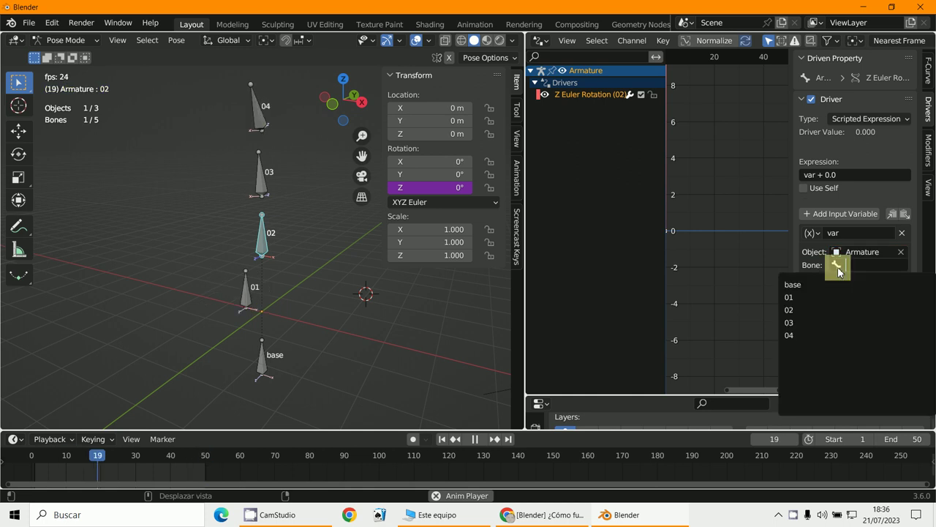
click(791, 297)
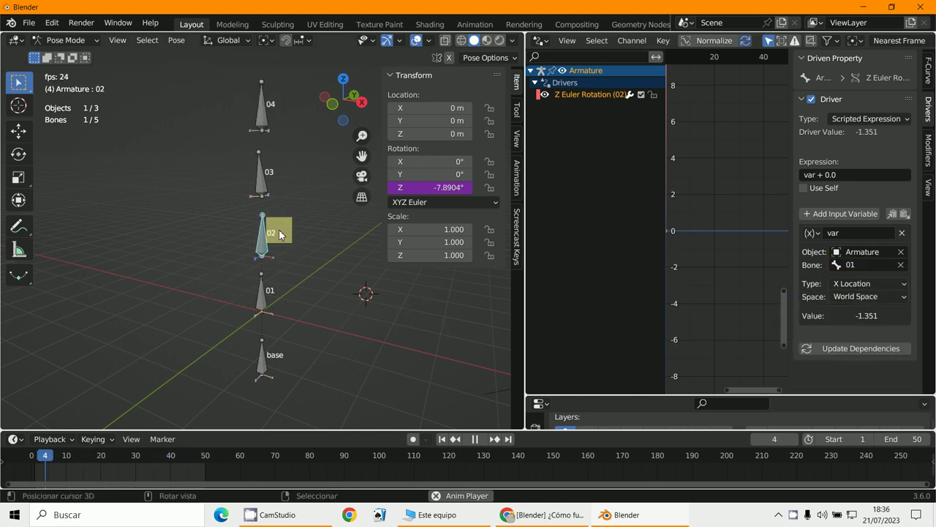
- Check bone 02's motion during playback, inspect bone 03's Z rotation driver, and stop the animation
middle_drag(294, 250, 253, 209)
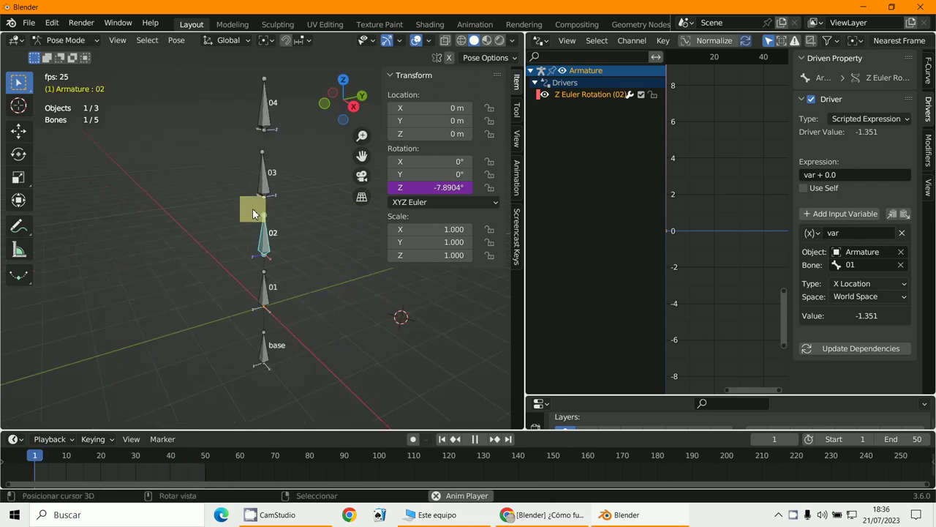
click(266, 183)
scroll(334, 268, down, 2)
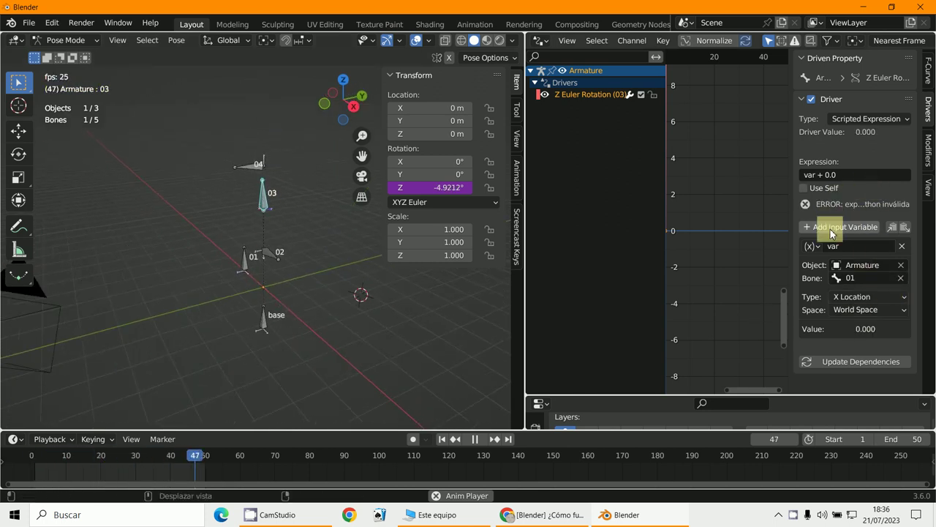
key(Escape)
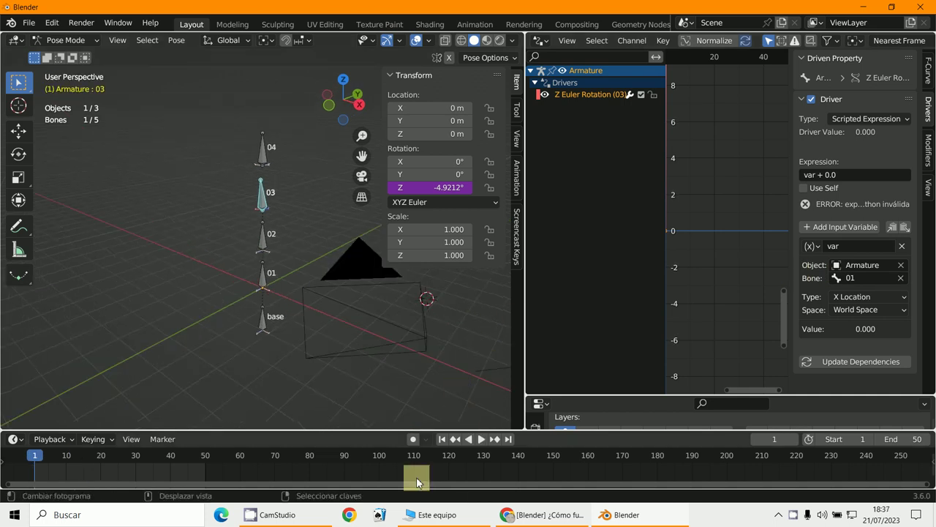